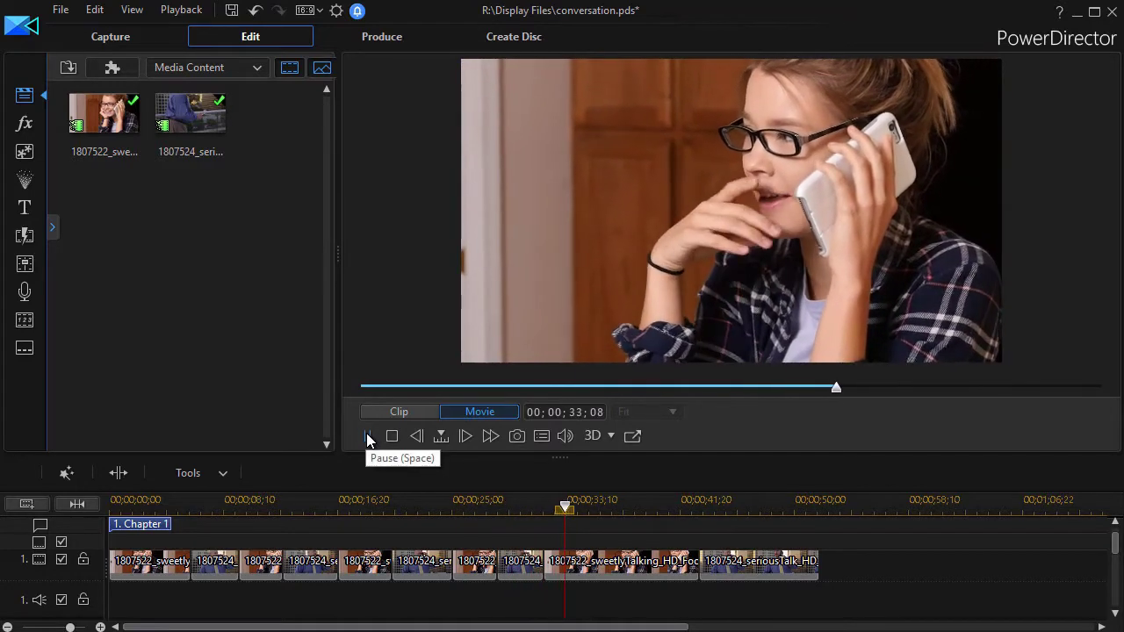
Step: Set the default transition duration to 1.0 second in the Editing preferences
{"action": "left_click", "coordinate": [367, 435]}
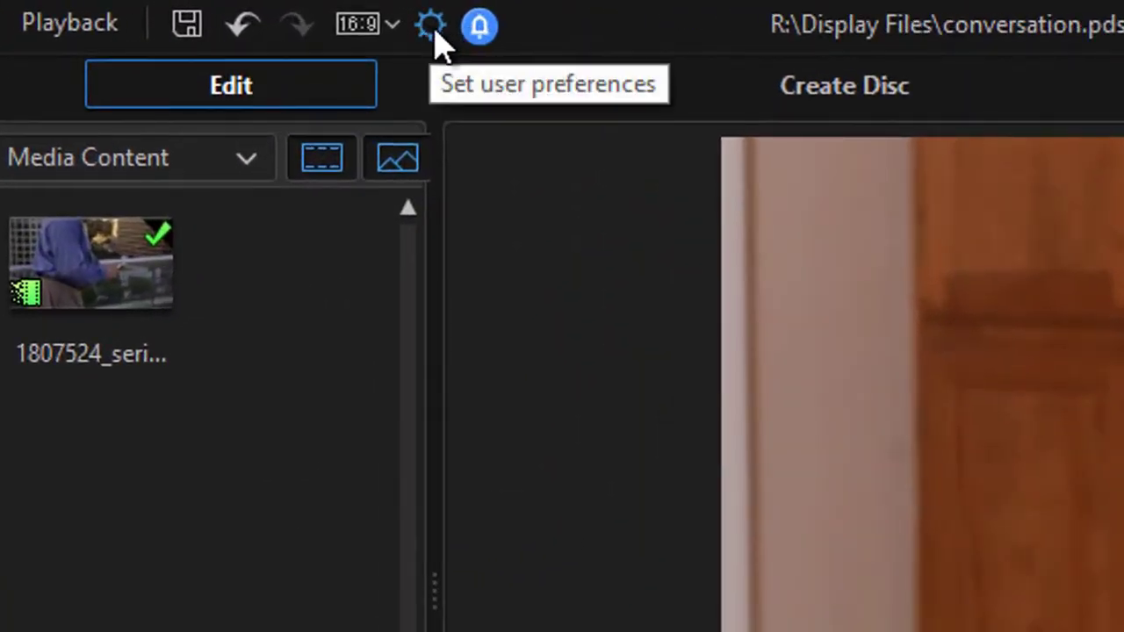
{"action": "left_click", "coordinate": [430, 25]}
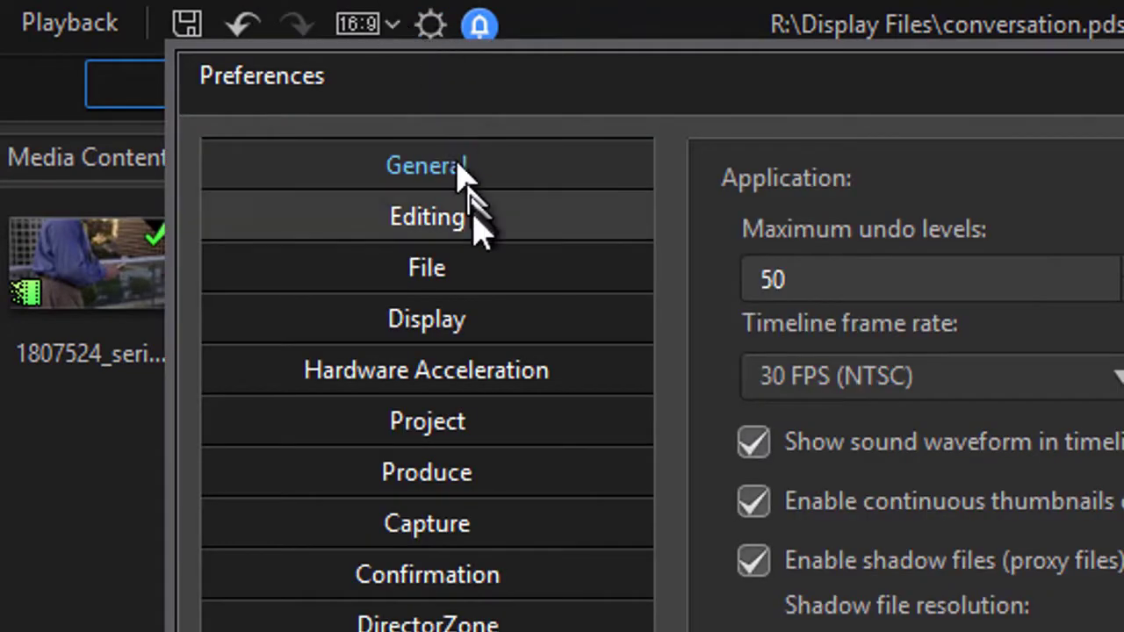
{"action": "left_click", "coordinate": [472, 222]}
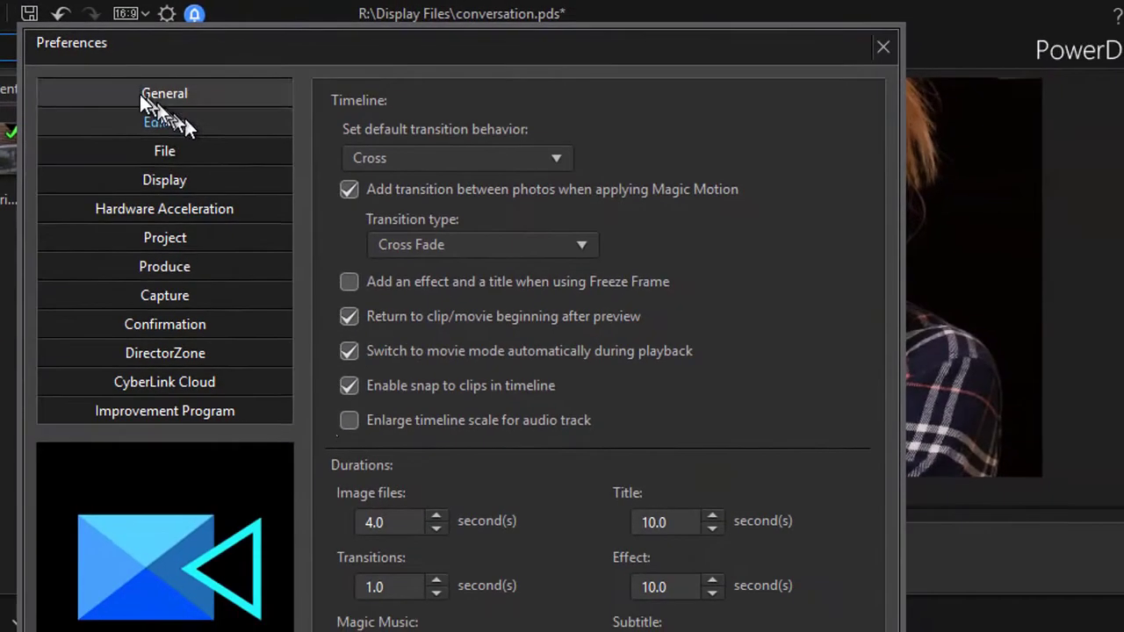
{"action": "double_click", "coordinate": [364, 586]}
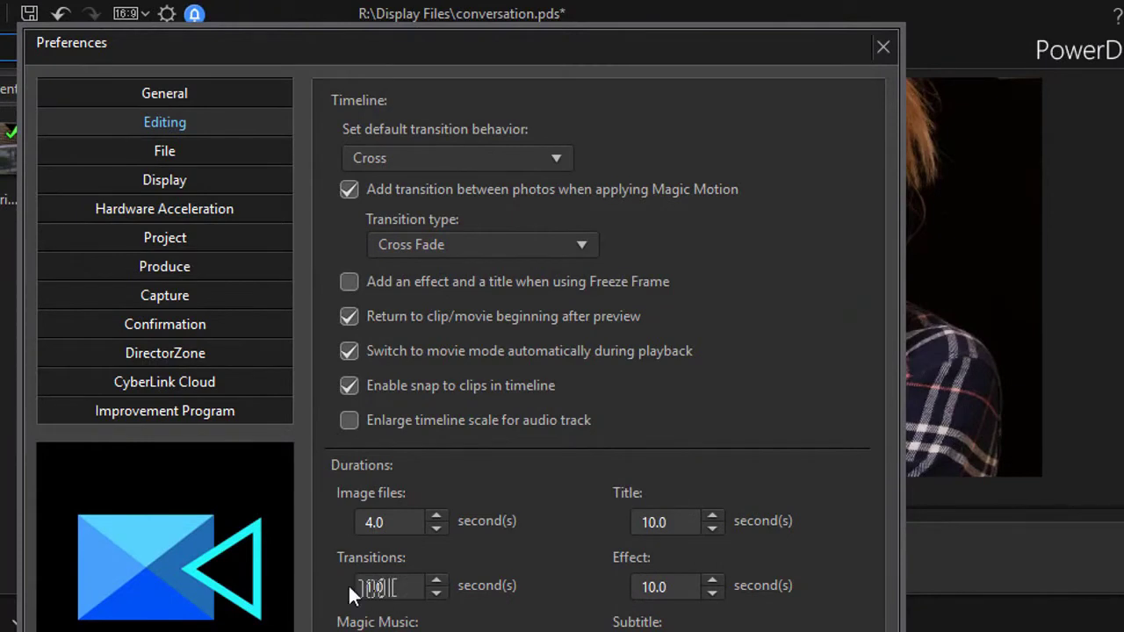
{"action": "left_click", "coordinate": [381, 584]}
{"action": "left_click_drag", "start_coordinate": [396, 587], "coordinate": [372, 584]}
{"action": "key", "text": "Return"}
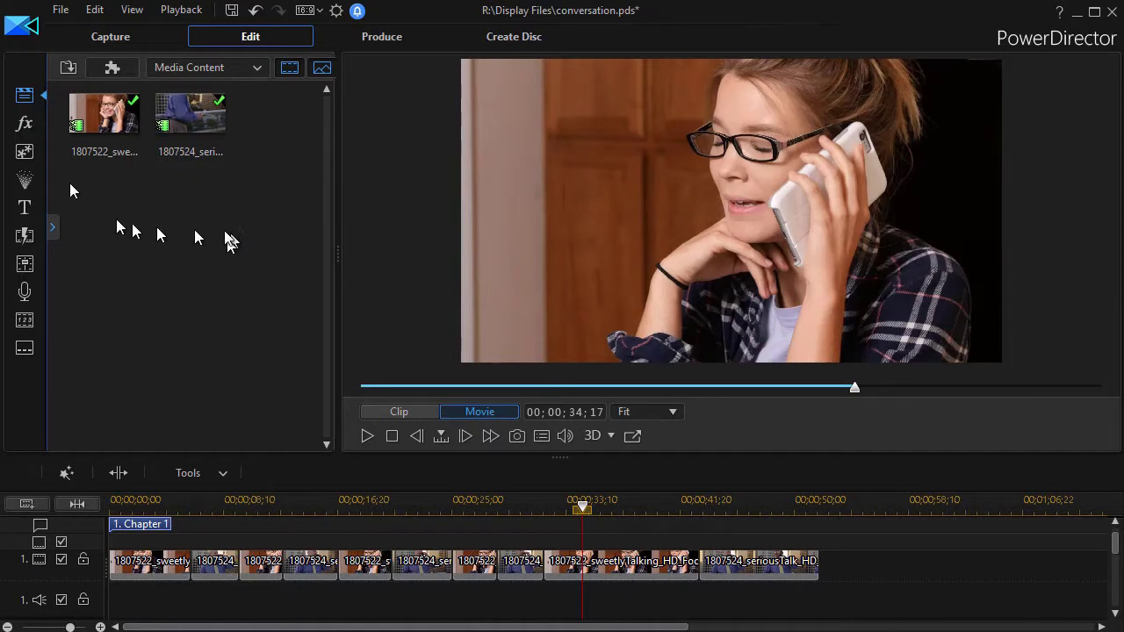
Step: In the Transition Room, pick Wipe from the bottom of the library and drag it between clips 1 and 2
{"action": "left_click", "coordinate": [26, 237]}
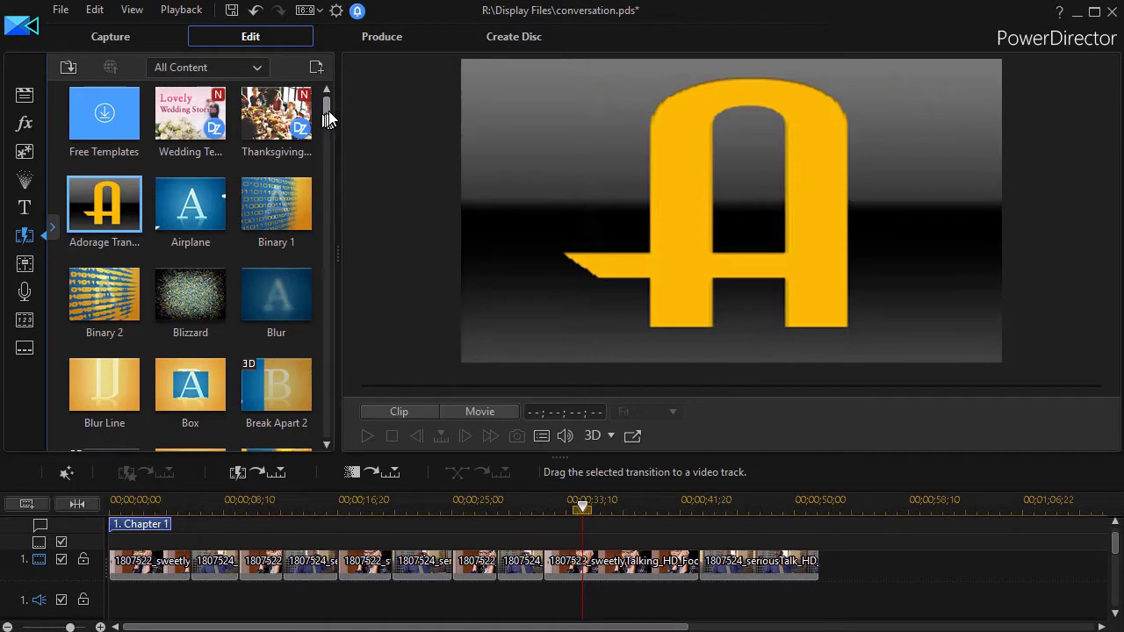
{"action": "left_click_drag", "start_coordinate": [328, 111], "coordinate": [323, 446]}
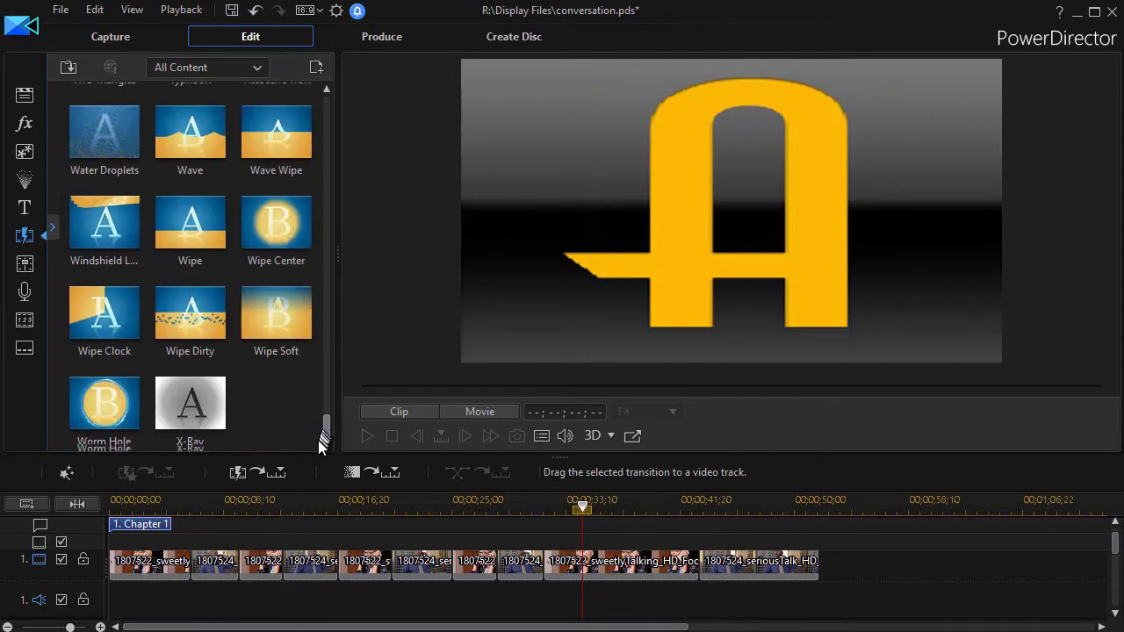
{"action": "left_click", "coordinate": [187, 222]}
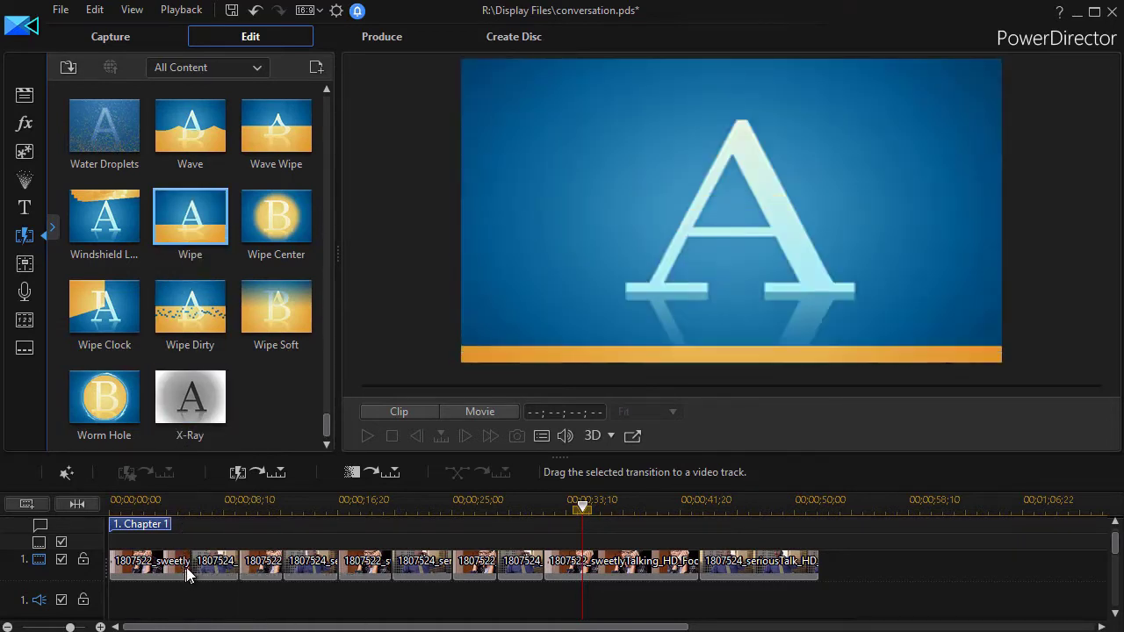
{"action": "left_click_drag", "start_coordinate": [189, 219], "coordinate": [186, 579]}
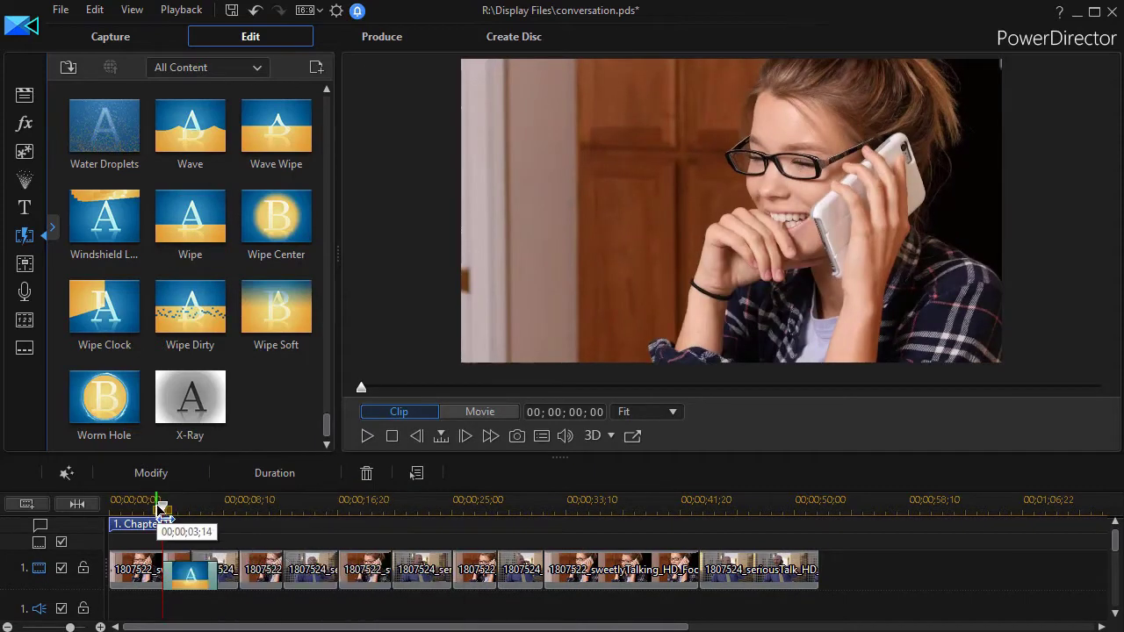
Step: Play the whole movie from just before the Wipe transition to check it
{"action": "left_click_drag", "start_coordinate": [162, 510], "coordinate": [151, 509]}
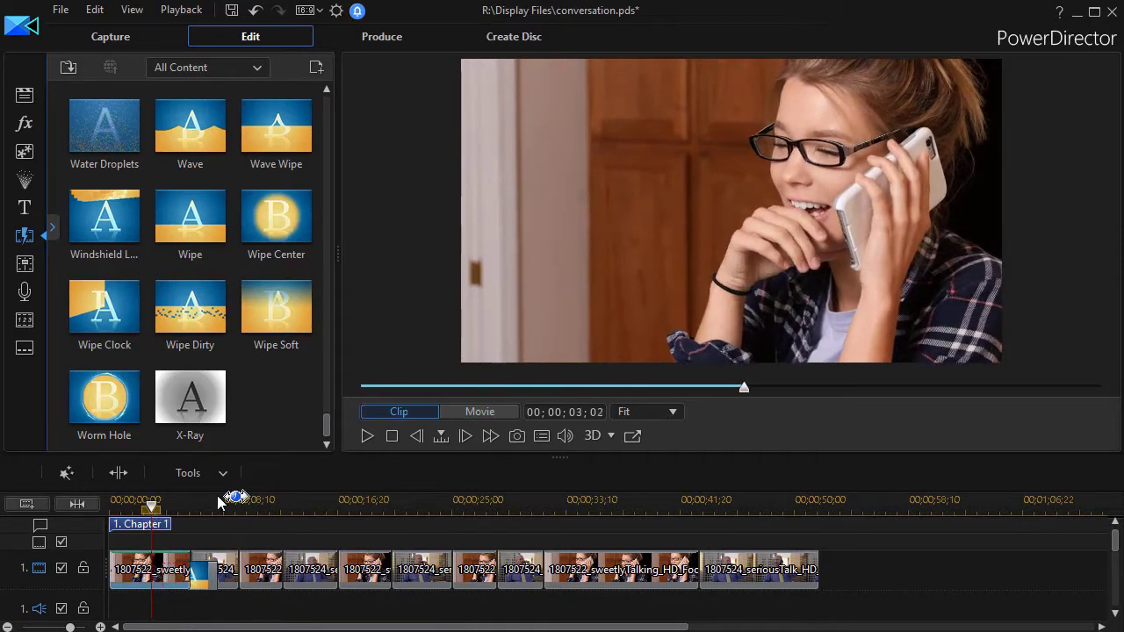
{"action": "left_click", "coordinate": [480, 411]}
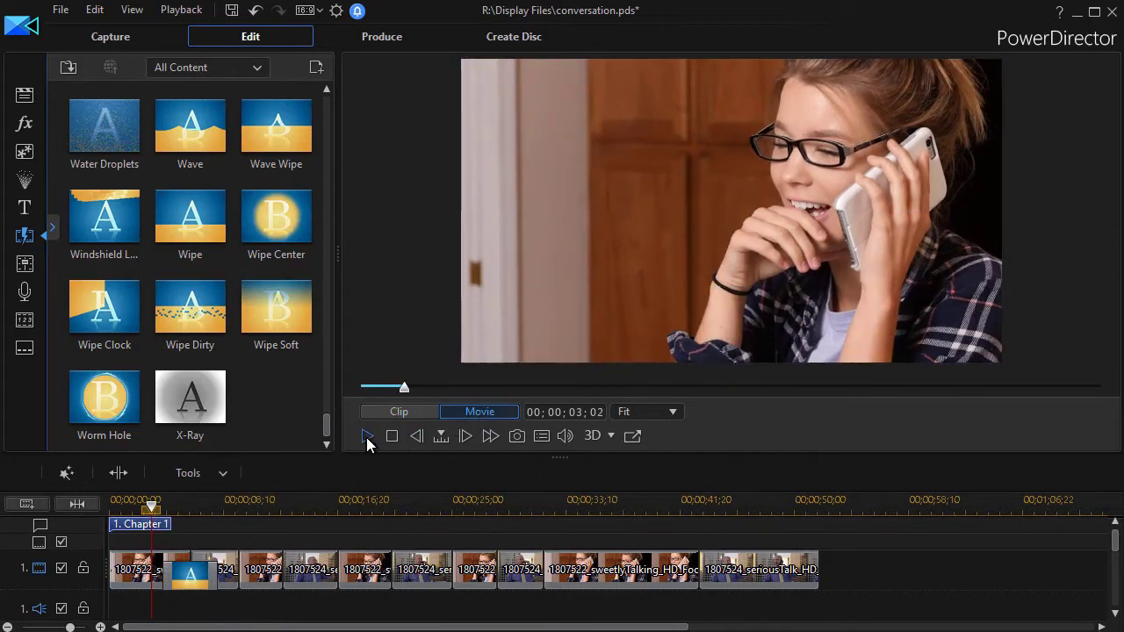
{"action": "left_click", "coordinate": [367, 436]}
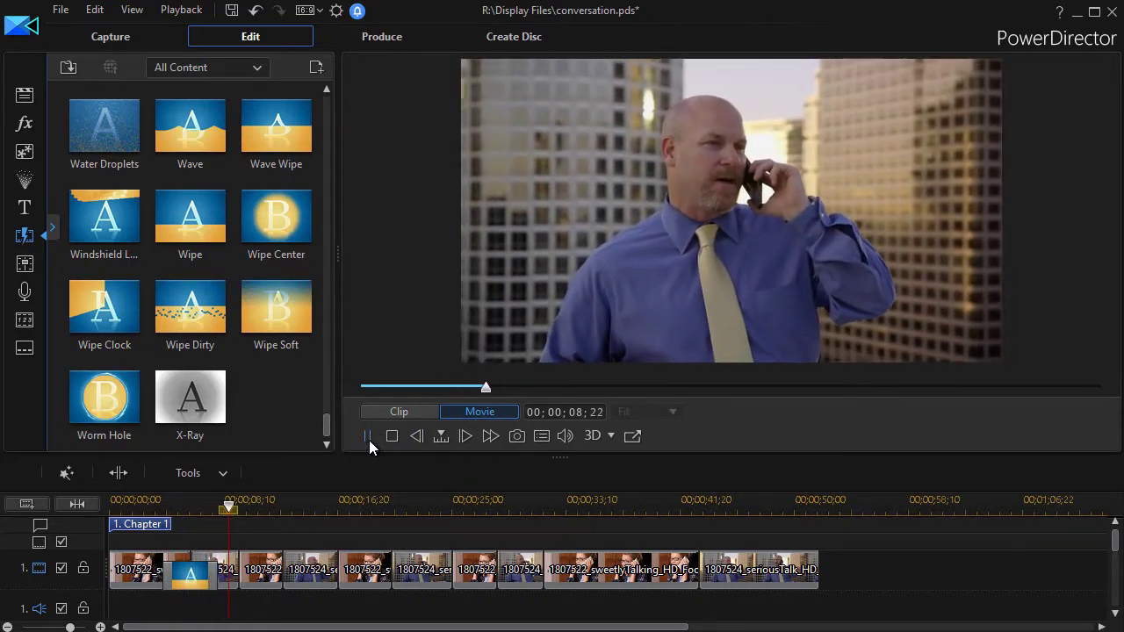
{"action": "left_click", "coordinate": [368, 439]}
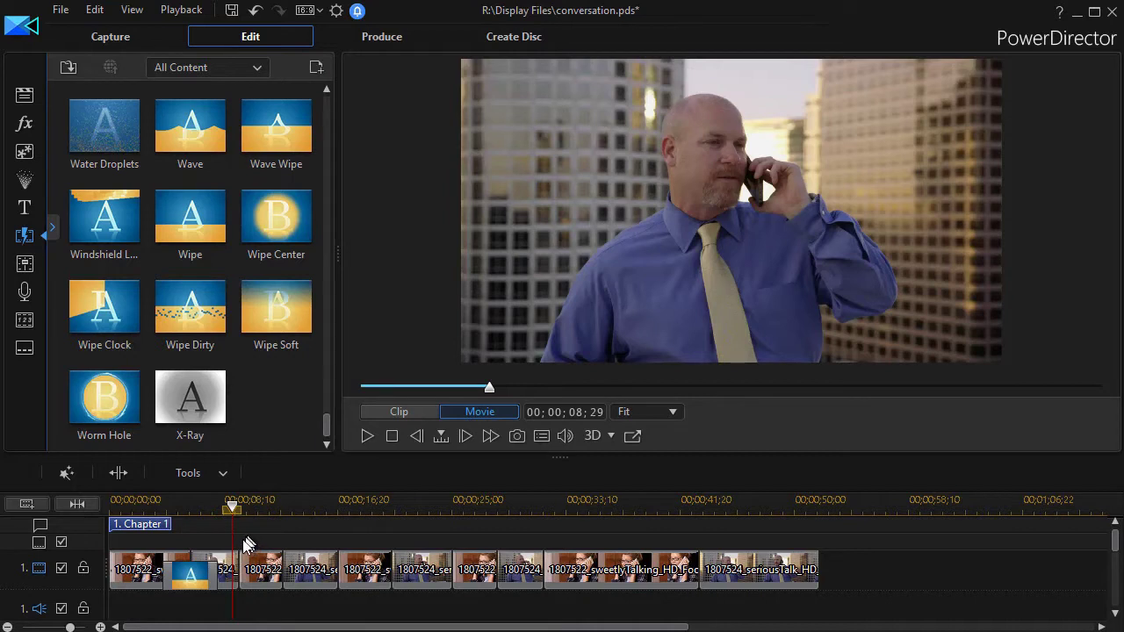
Step: Shorten the Wipe transition's duration to 00;00;01;00 in its settings
{"action": "left_click", "coordinate": [193, 579]}
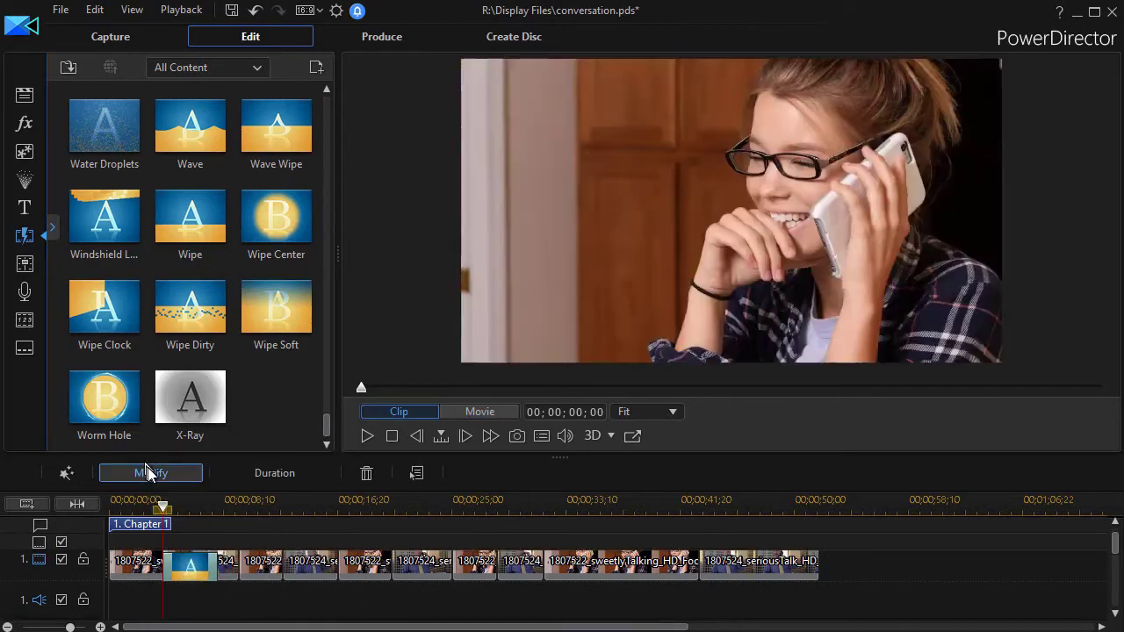
{"action": "left_click", "coordinate": [151, 474]}
{"action": "left_click", "coordinate": [98, 286]}
{"action": "left_click", "coordinate": [140, 290]}
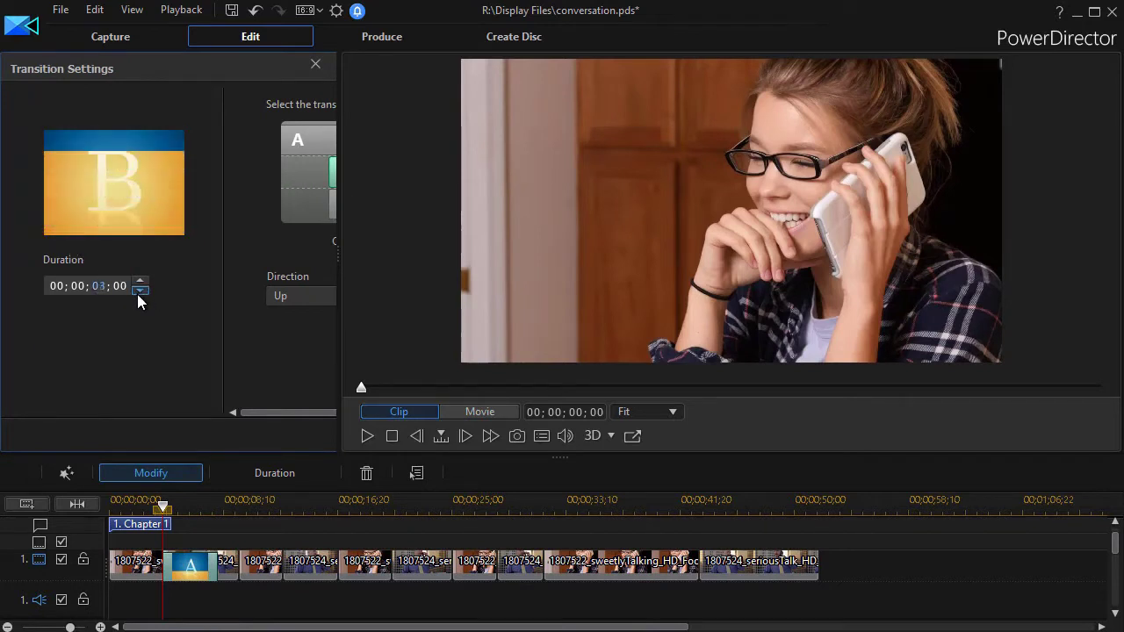
{"action": "left_click", "coordinate": [140, 291]}
{"action": "left_click", "coordinate": [139, 291]}
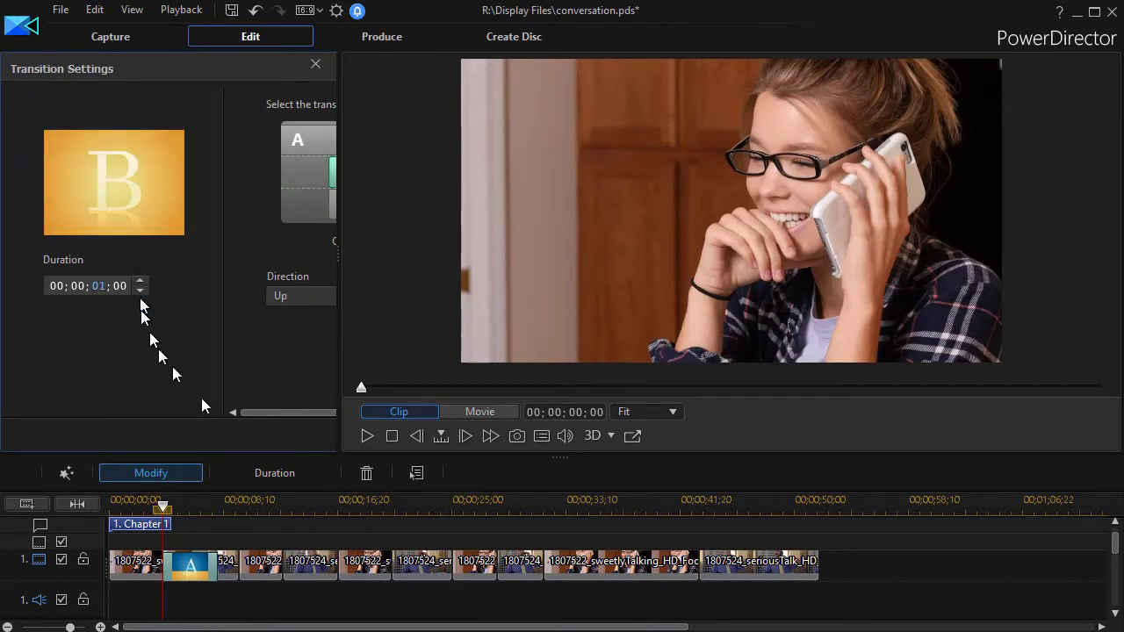
{"action": "left_click", "coordinate": [248, 525]}
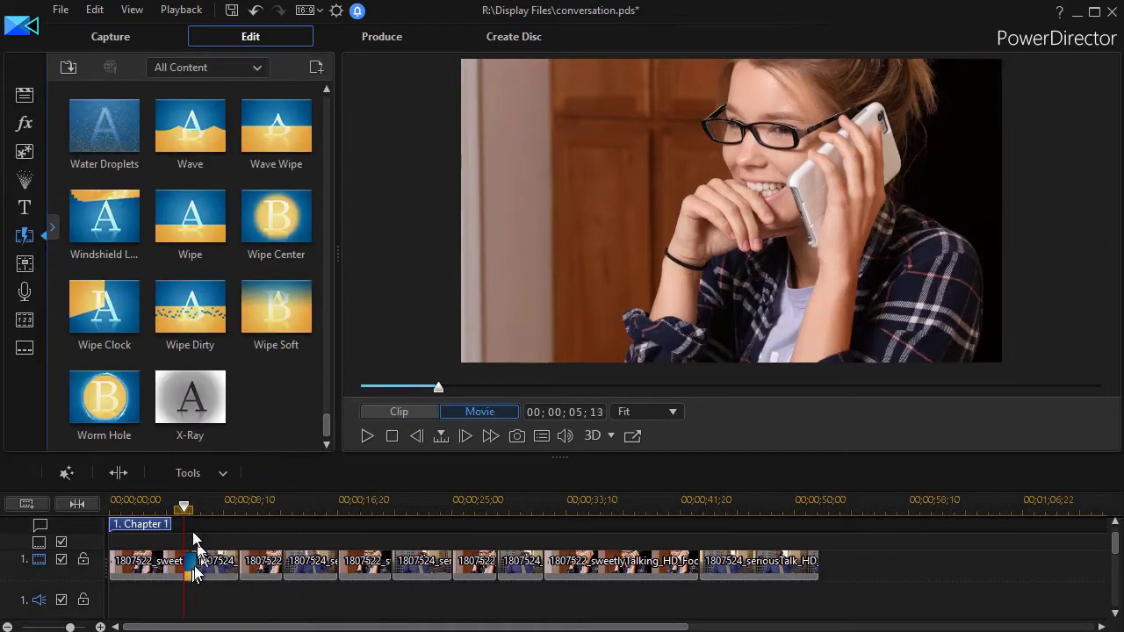
Step: Play back from just before the Wipe to review the one-second transition
{"action": "mouse_move", "coordinate": [187, 521]}
{"action": "left_mouse_down"}
{"action": "mouse_move", "coordinate": [163, 520]}
{"action": "mouse_move", "coordinate": [174, 520]}
{"action": "left_mouse_up"}
{"action": "left_click", "coordinate": [369, 435]}
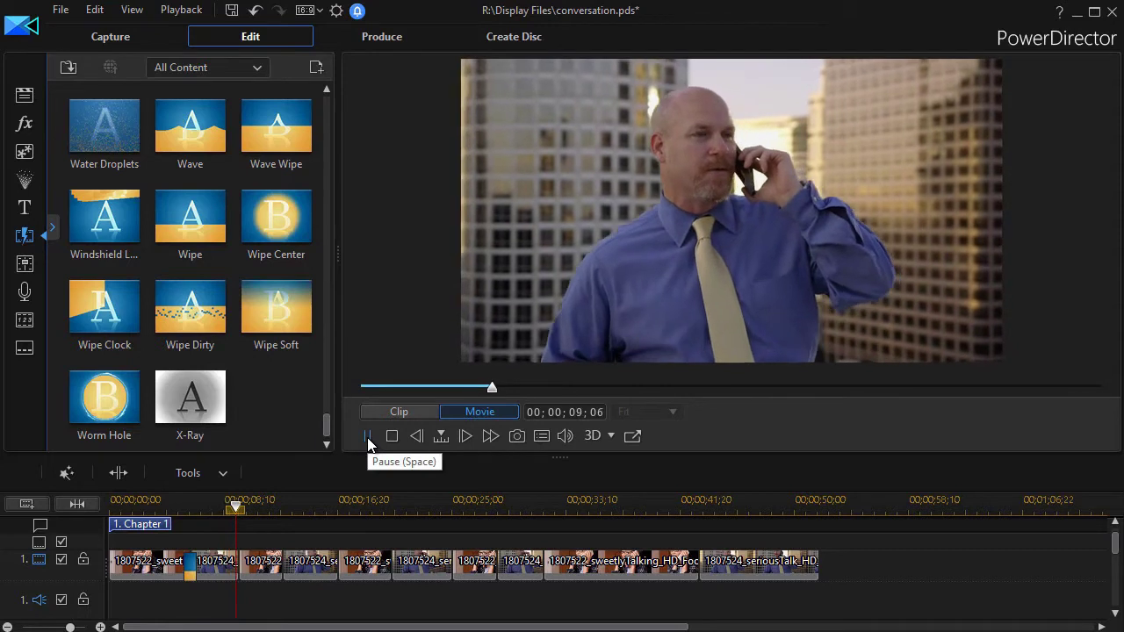
{"action": "left_click", "coordinate": [367, 436]}
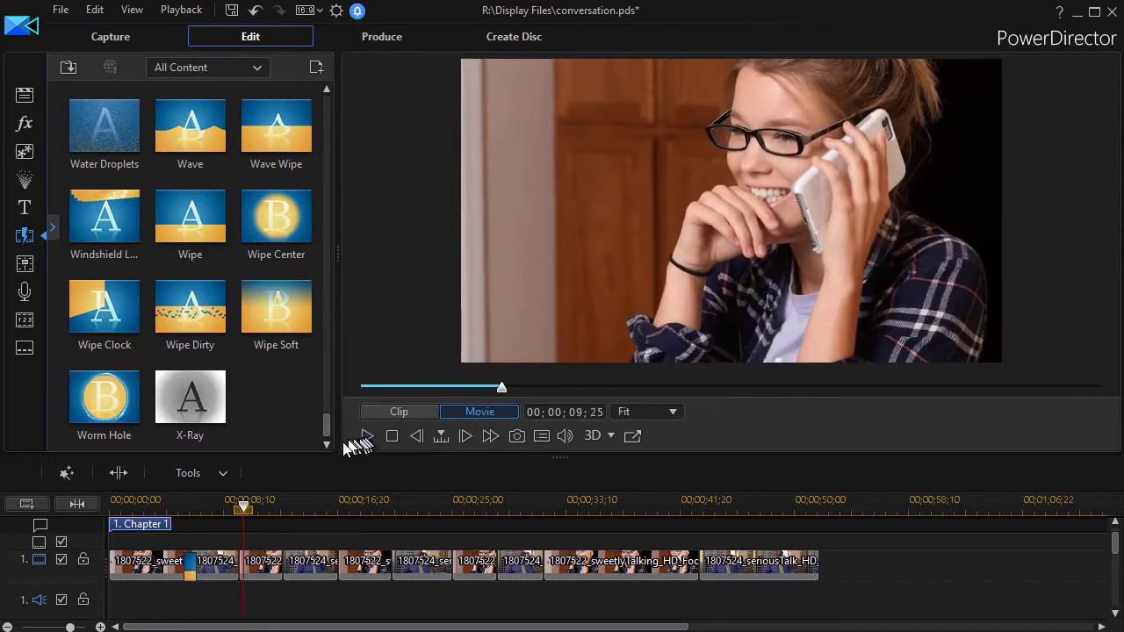
Step: Set the Wipe transition's direction to Left and play it back to check
{"action": "double_click", "coordinate": [191, 571]}
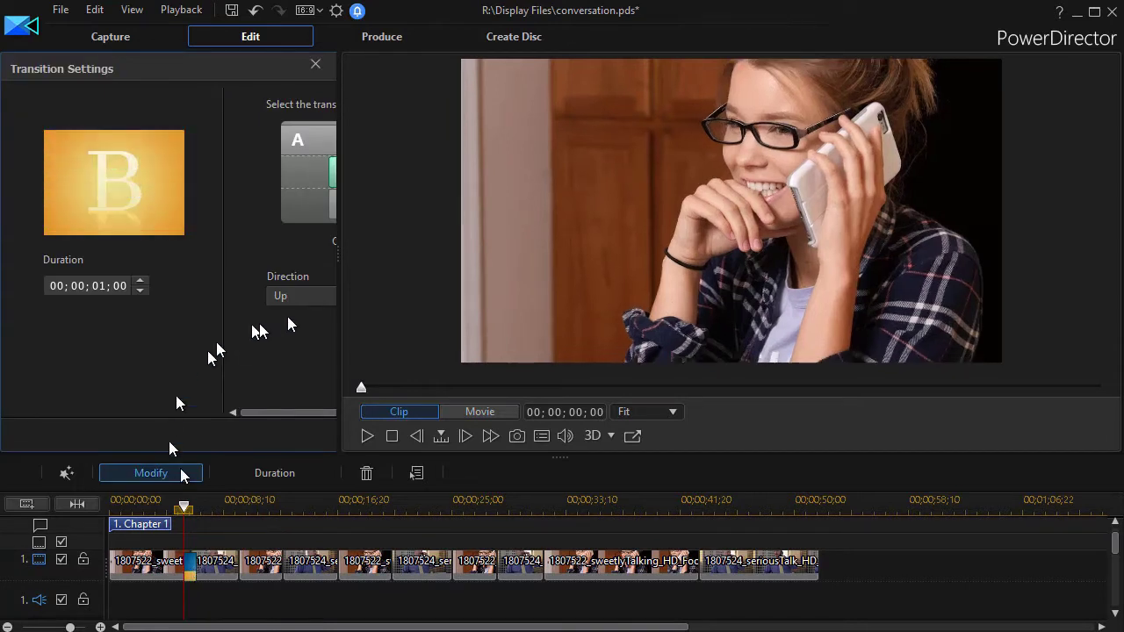
{"action": "left_click", "coordinate": [309, 296]}
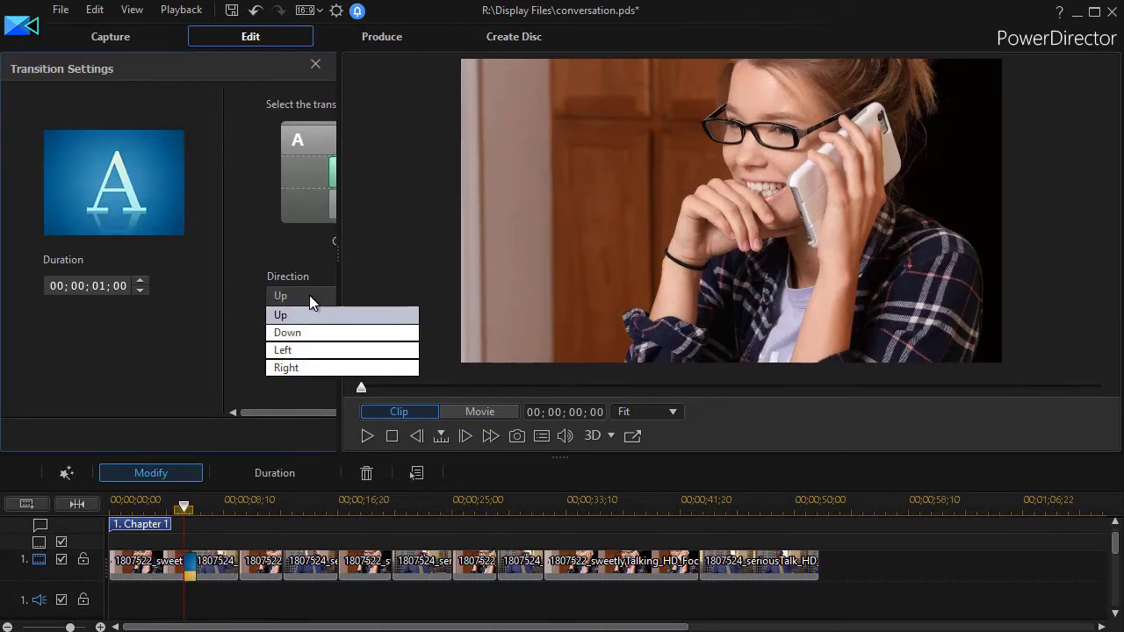
{"action": "left_click", "coordinate": [313, 351]}
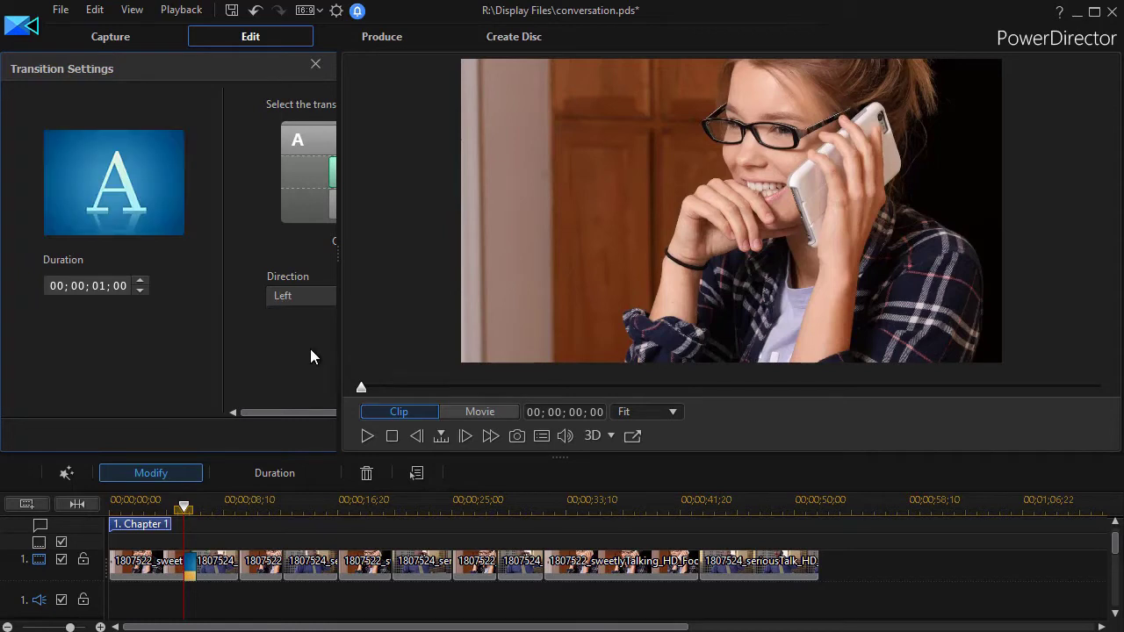
{"action": "left_click", "coordinate": [263, 530]}
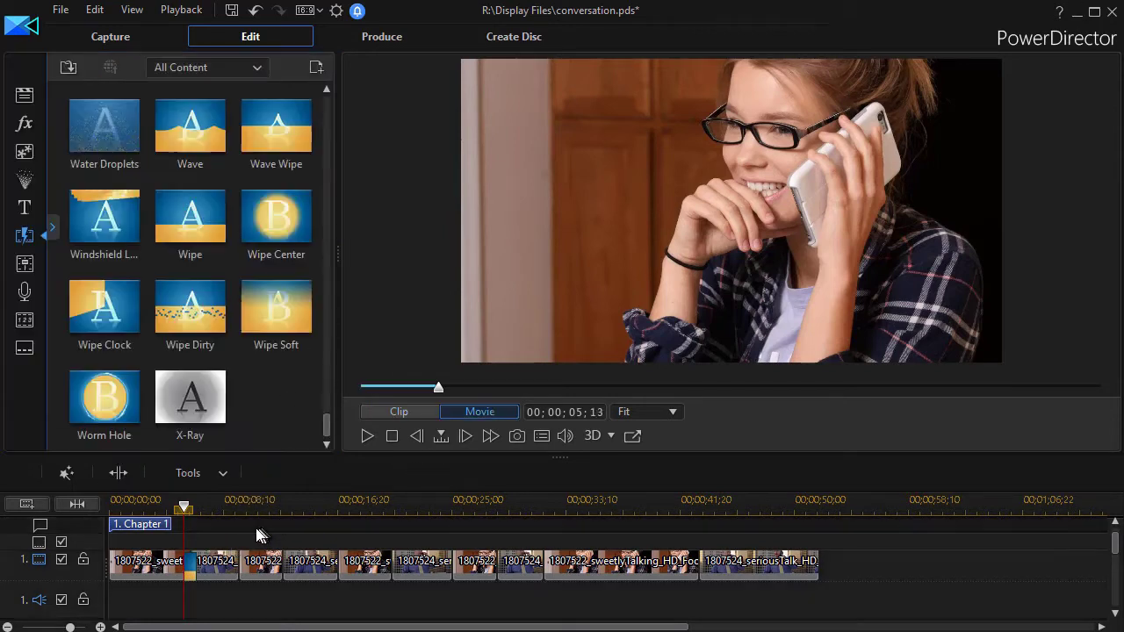
{"action": "left_click_drag", "start_coordinate": [189, 522], "coordinate": [178, 504]}
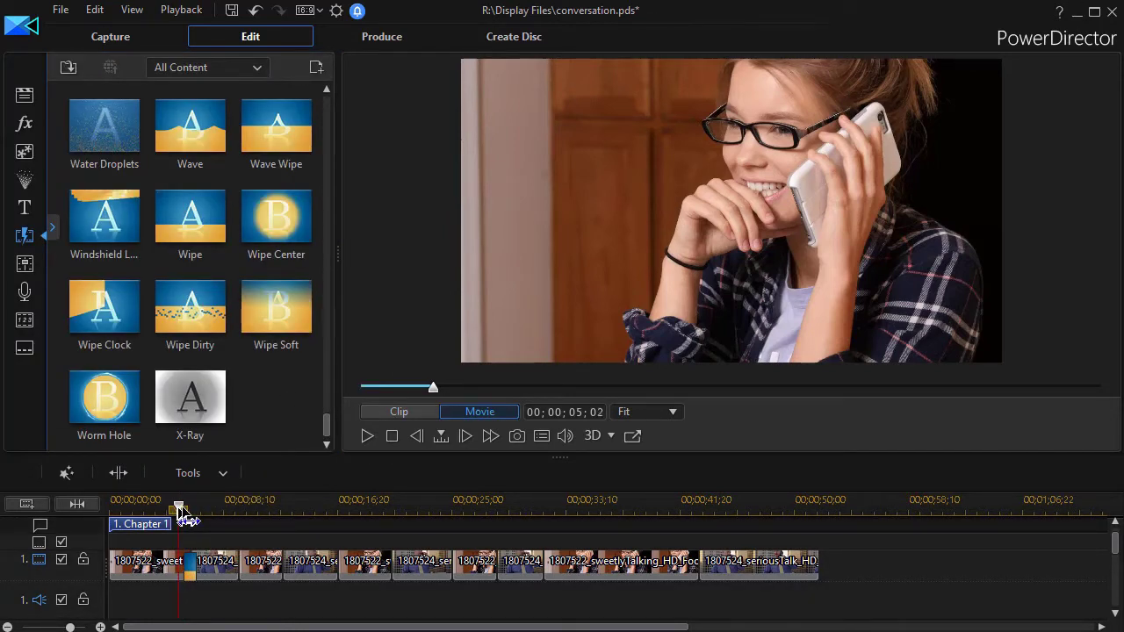
{"action": "left_click", "coordinate": [367, 436]}
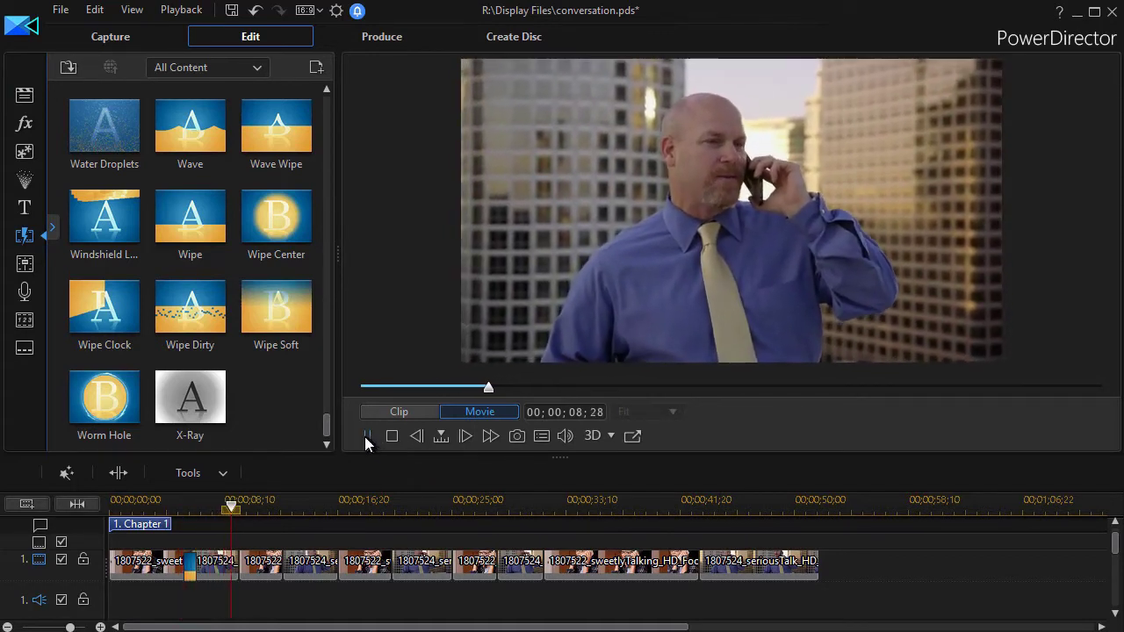
{"action": "left_click", "coordinate": [368, 436]}
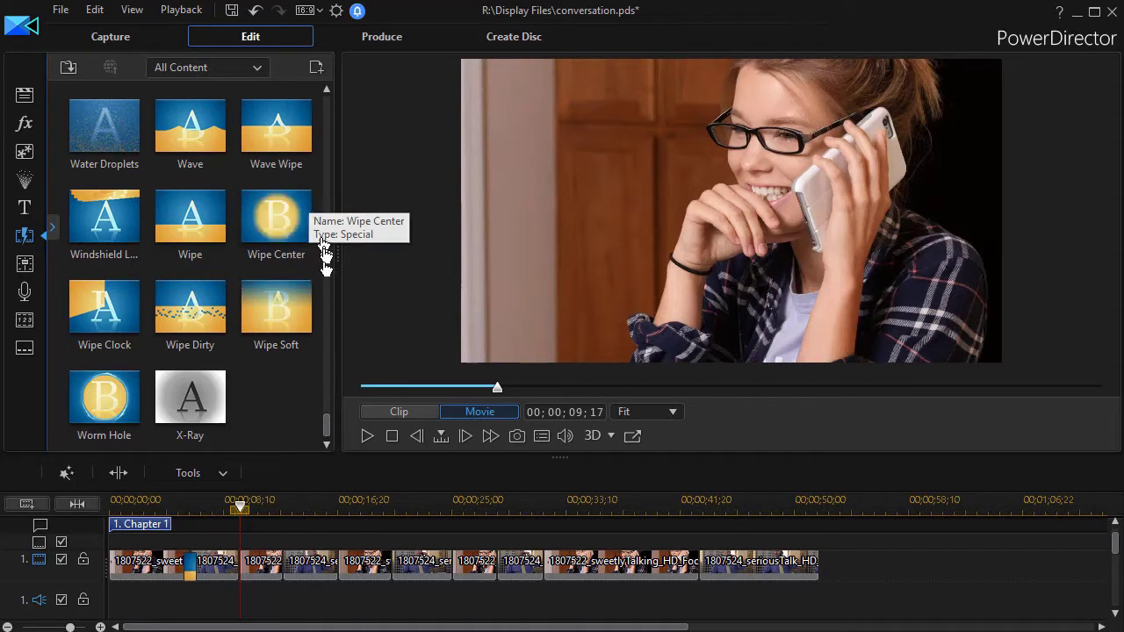
Step: Drop Wipe Soft between the second and third clips, then deselect it
{"action": "left_click_drag", "start_coordinate": [284, 313], "coordinate": [237, 583]}
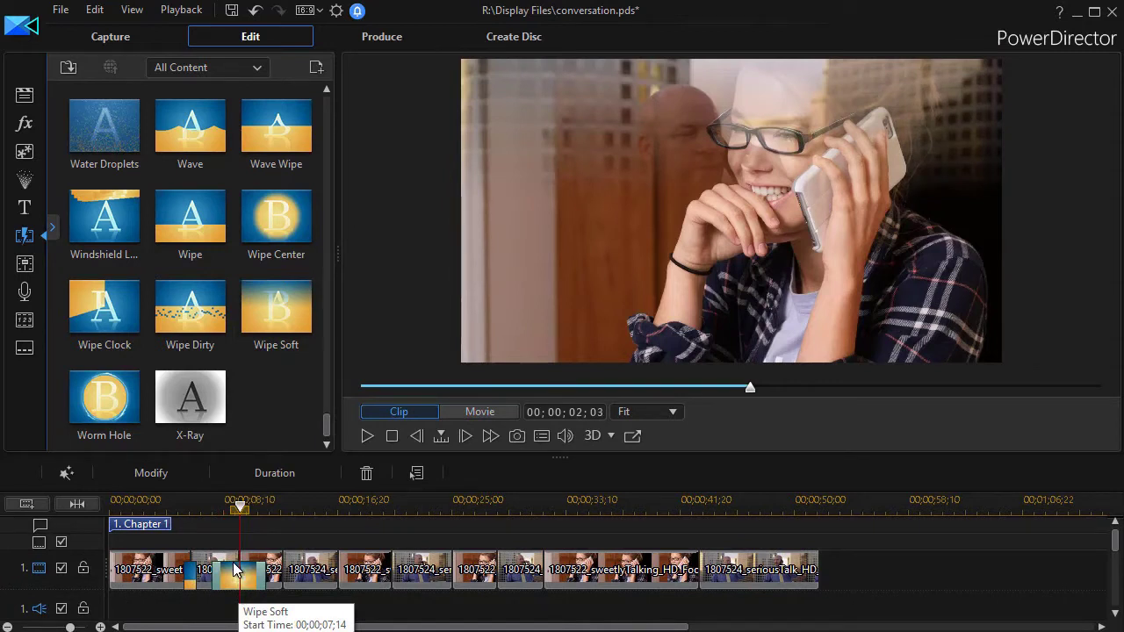
{"action": "left_click", "coordinate": [233, 570]}
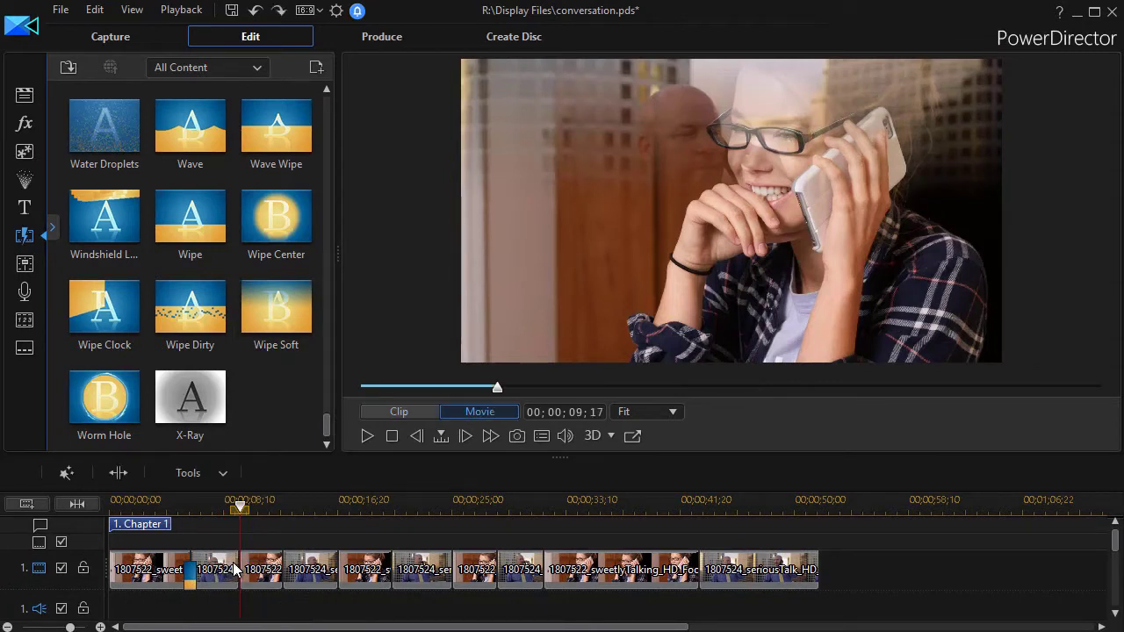
Step: Confirm the 1-second default transition duration in Editing preferences and save with OK
{"action": "left_click", "coordinate": [338, 12]}
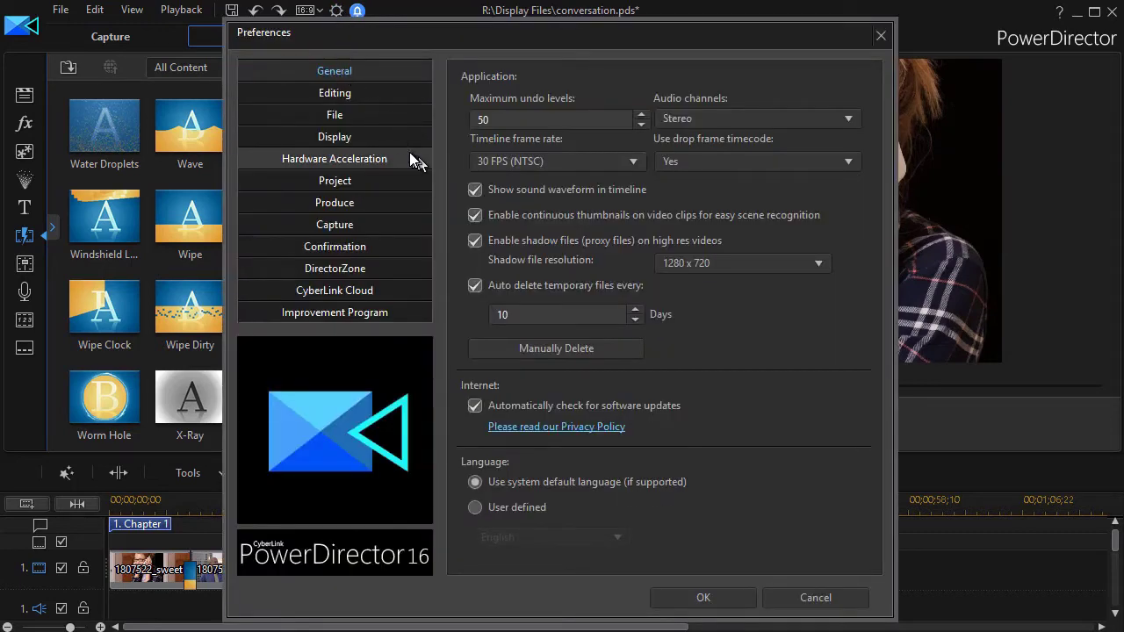
{"action": "left_click", "coordinate": [379, 94]}
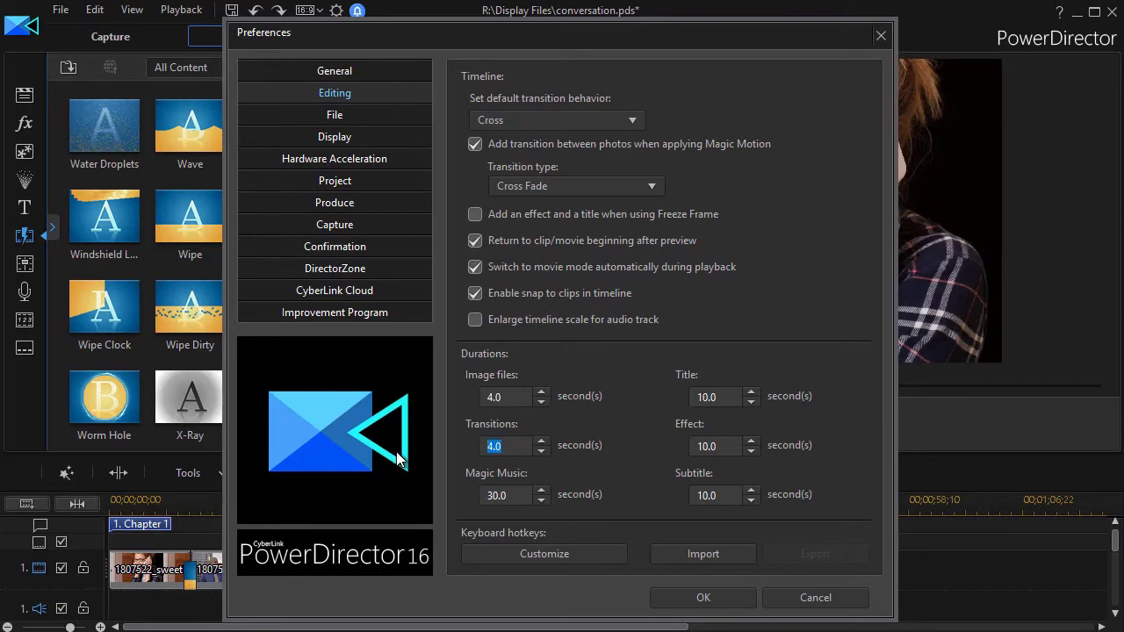
{"action": "left_click", "coordinate": [725, 604]}
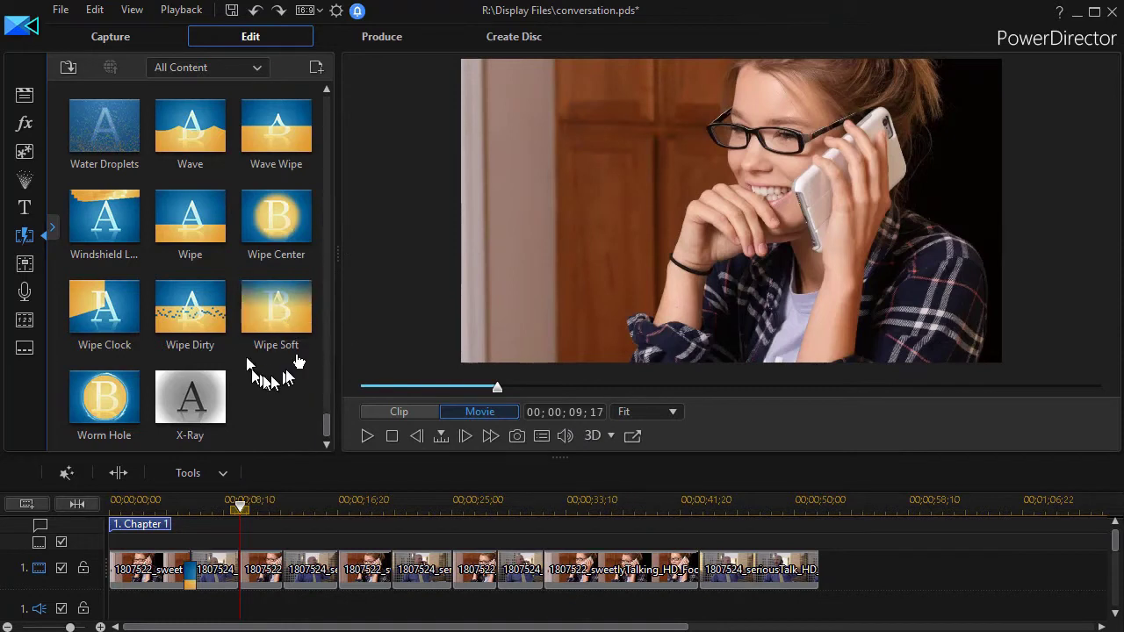
Step: Place Wipe Soft between the second and third clips and set its direction to Right
{"action": "left_click_drag", "start_coordinate": [279, 307], "coordinate": [249, 522]}
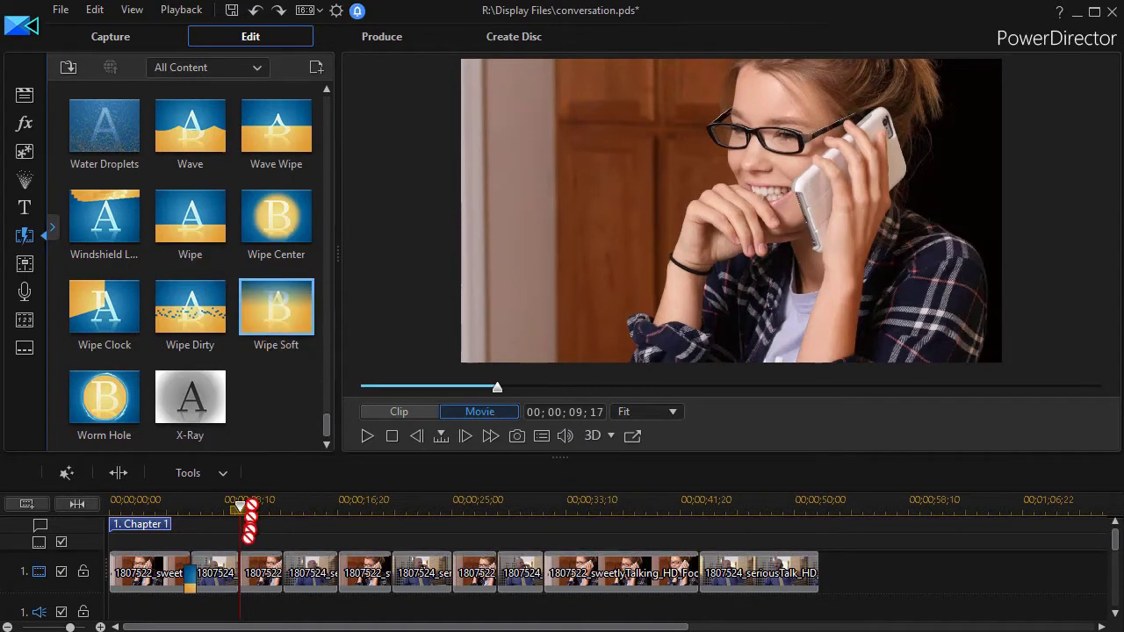
{"action": "left_click", "coordinate": [236, 581]}
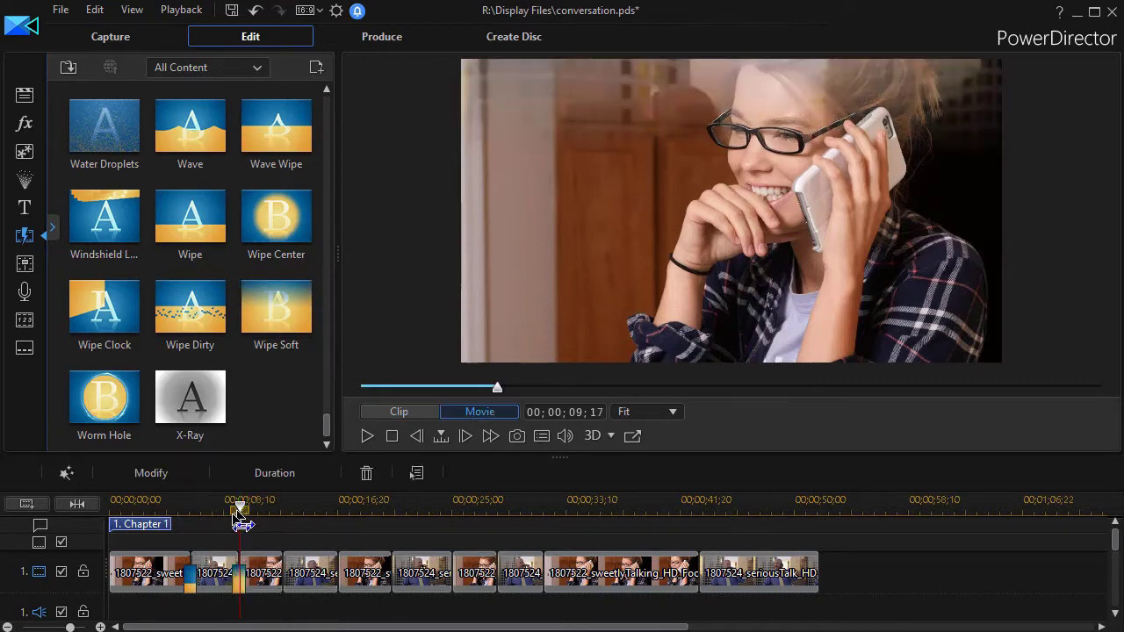
{"action": "left_click", "coordinate": [235, 575]}
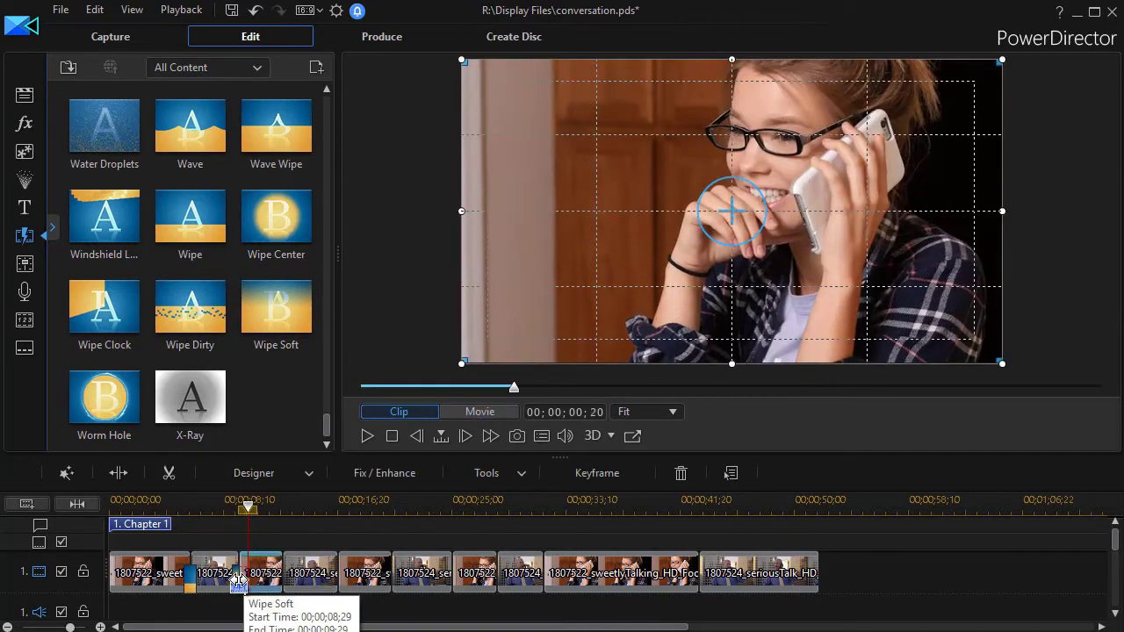
{"action": "double_click", "coordinate": [235, 581]}
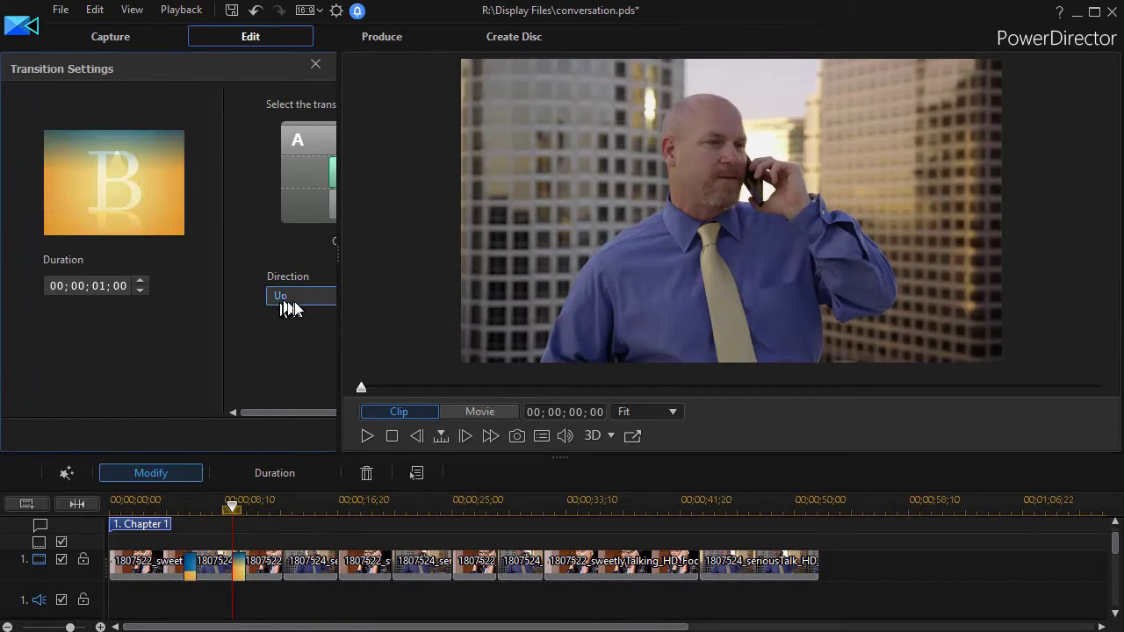
{"action": "left_click", "coordinate": [289, 299]}
{"action": "left_click", "coordinate": [305, 368]}
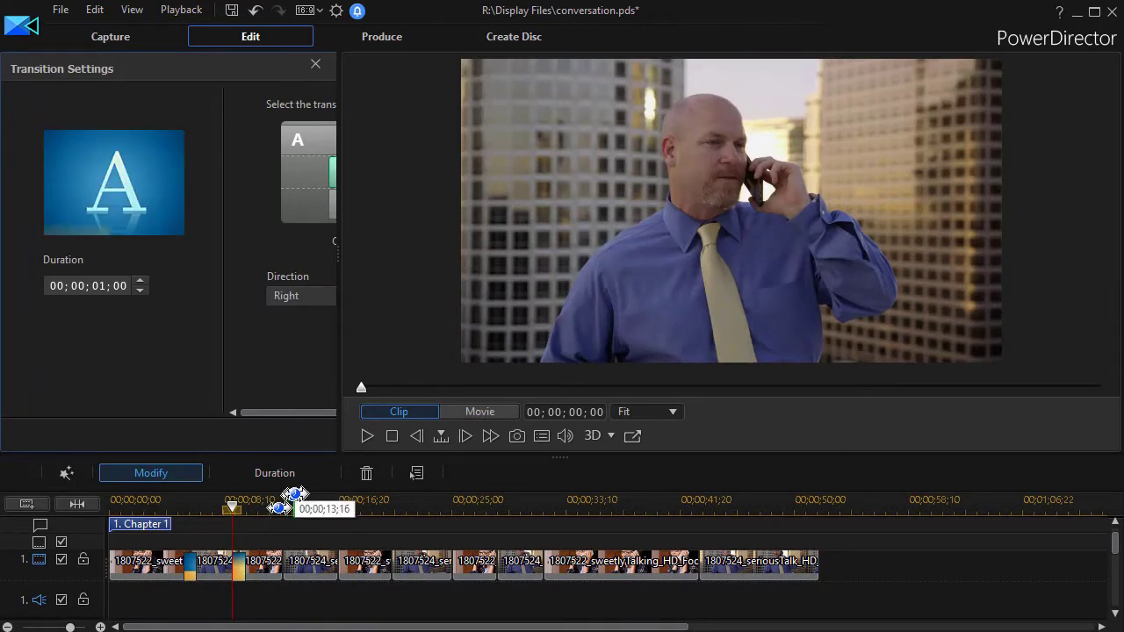
Step: Play back from just before the Wipe Soft transition to preview it
{"action": "left_click_drag", "start_coordinate": [232, 508], "coordinate": [220, 507]}
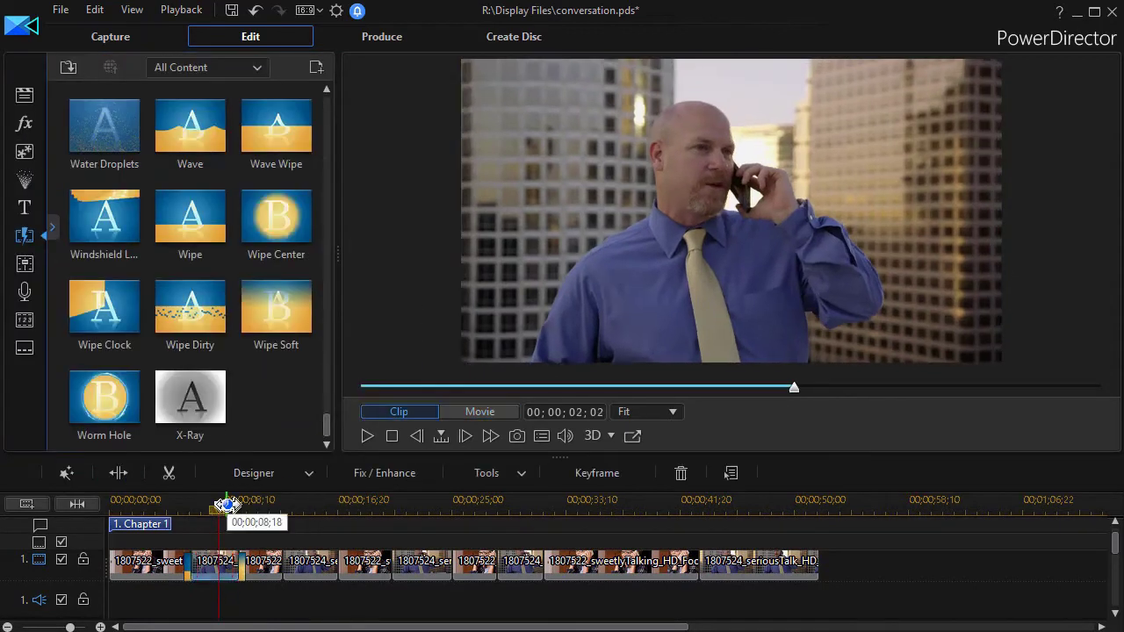
{"action": "left_click", "coordinate": [367, 436]}
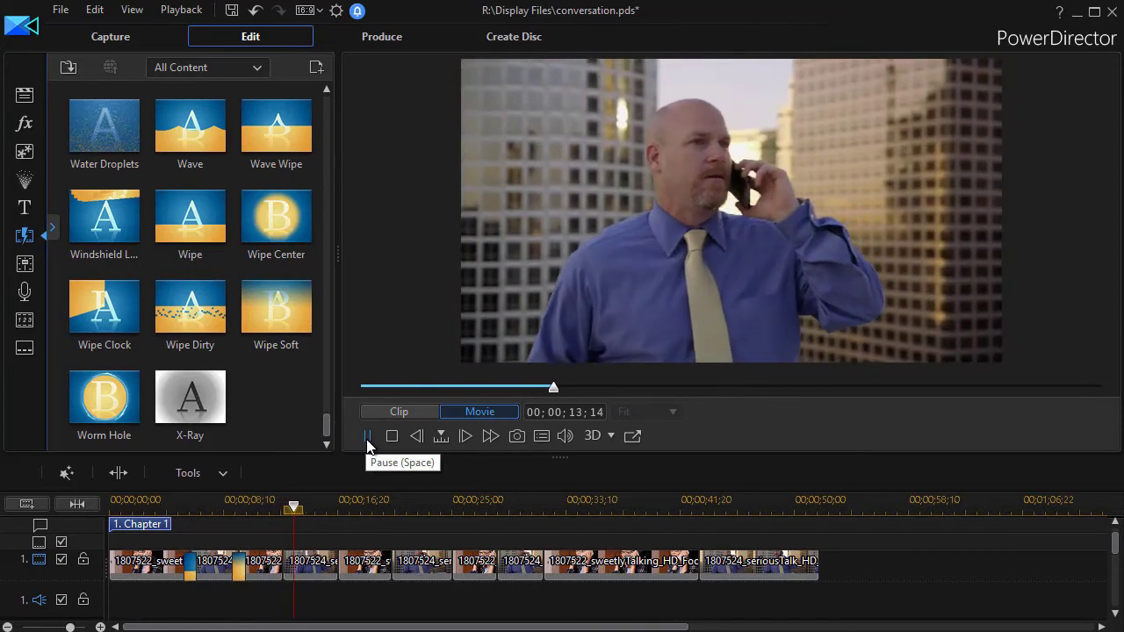
{"action": "left_click", "coordinate": [367, 437]}
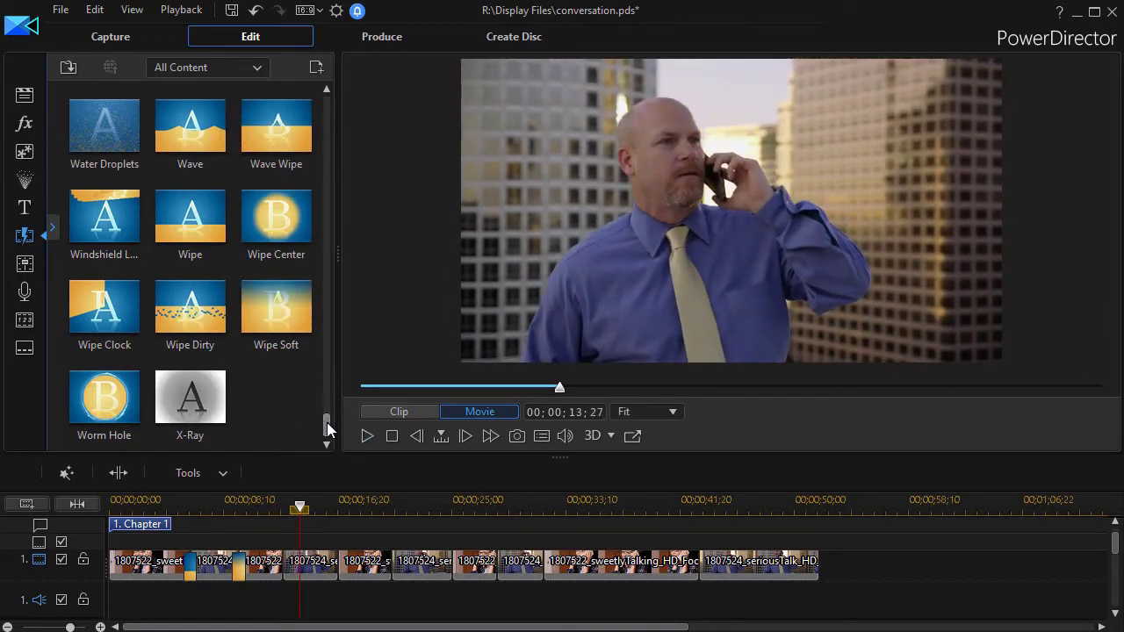
{"action": "left_click_drag", "start_coordinate": [323, 424], "coordinate": [313, 379]}
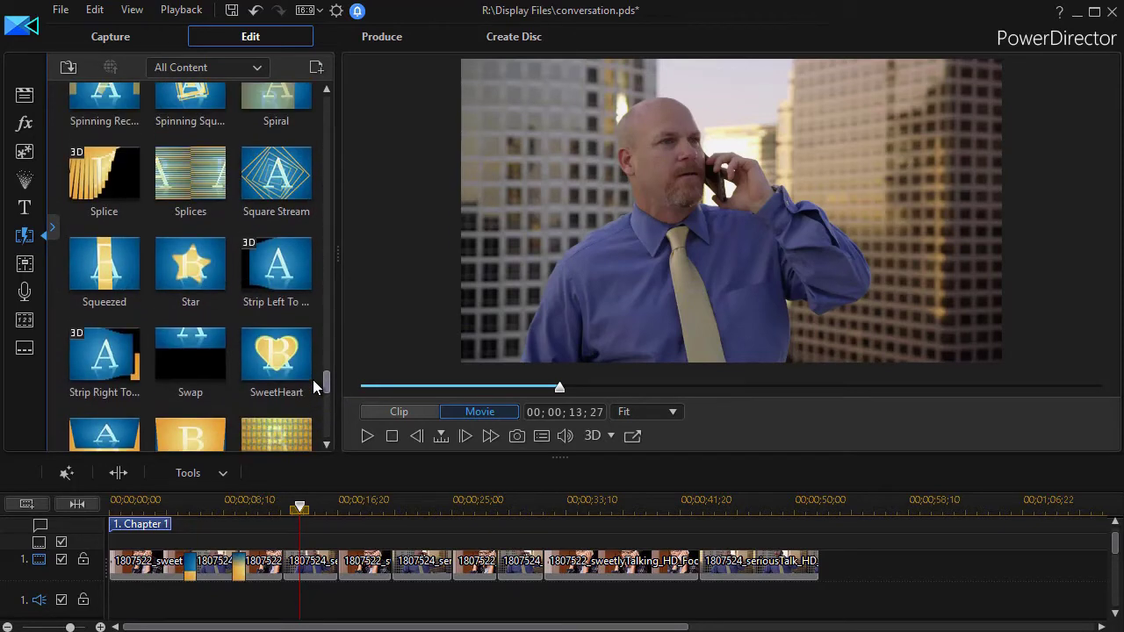
Step: Add Sliding Lines – Vertical between the third and fourth clips
{"action": "left_click_drag", "start_coordinate": [313, 385], "coordinate": [319, 355]}
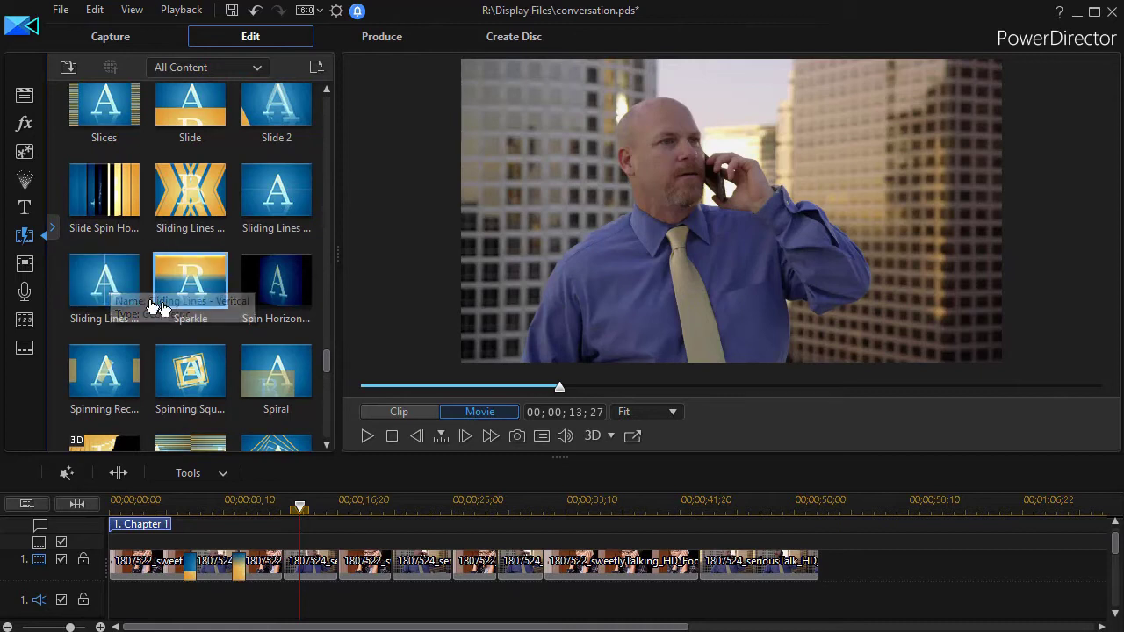
{"action": "mouse_move", "coordinate": [107, 279]}
{"action": "left_mouse_down"}
{"action": "mouse_move", "coordinate": [105, 299]}
{"action": "mouse_move", "coordinate": [221, 496]}
{"action": "mouse_move", "coordinate": [284, 572]}
{"action": "left_mouse_up"}
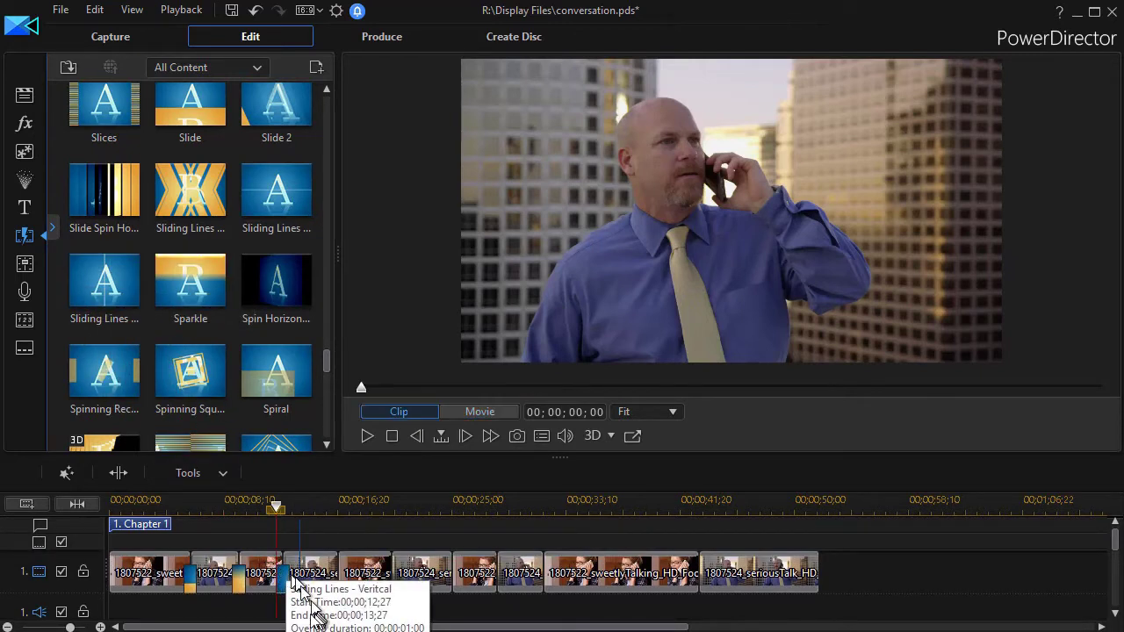
{"action": "left_click", "coordinate": [290, 583]}
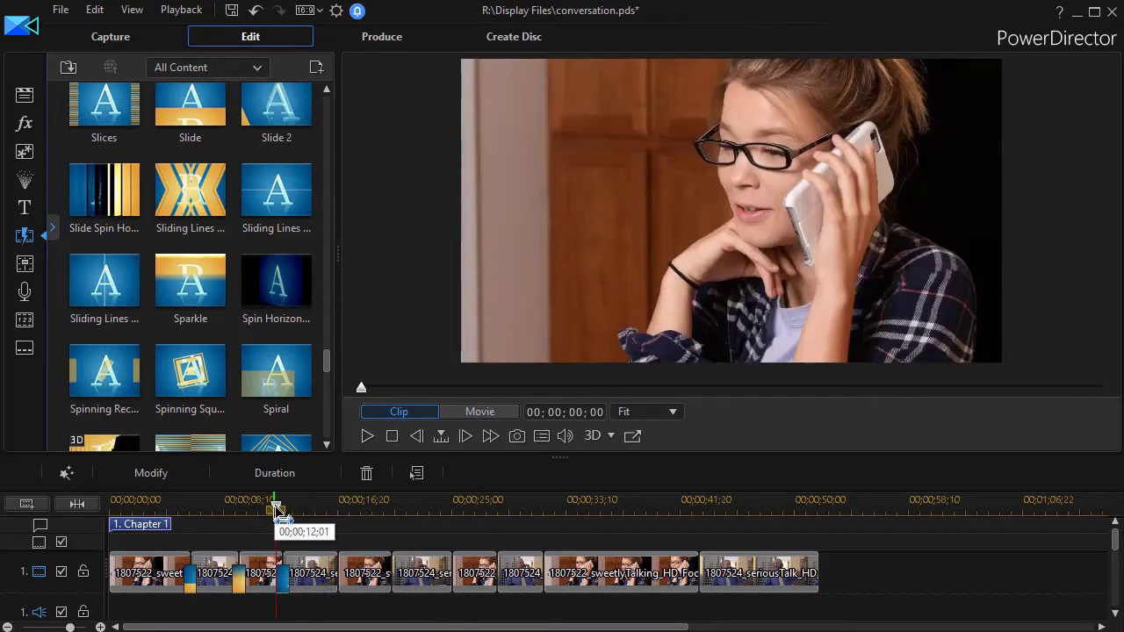
Step: Preview the Sliding Lines – Vertical transition twice from just before it
{"action": "left_click_drag", "start_coordinate": [277, 509], "coordinate": [268, 513]}
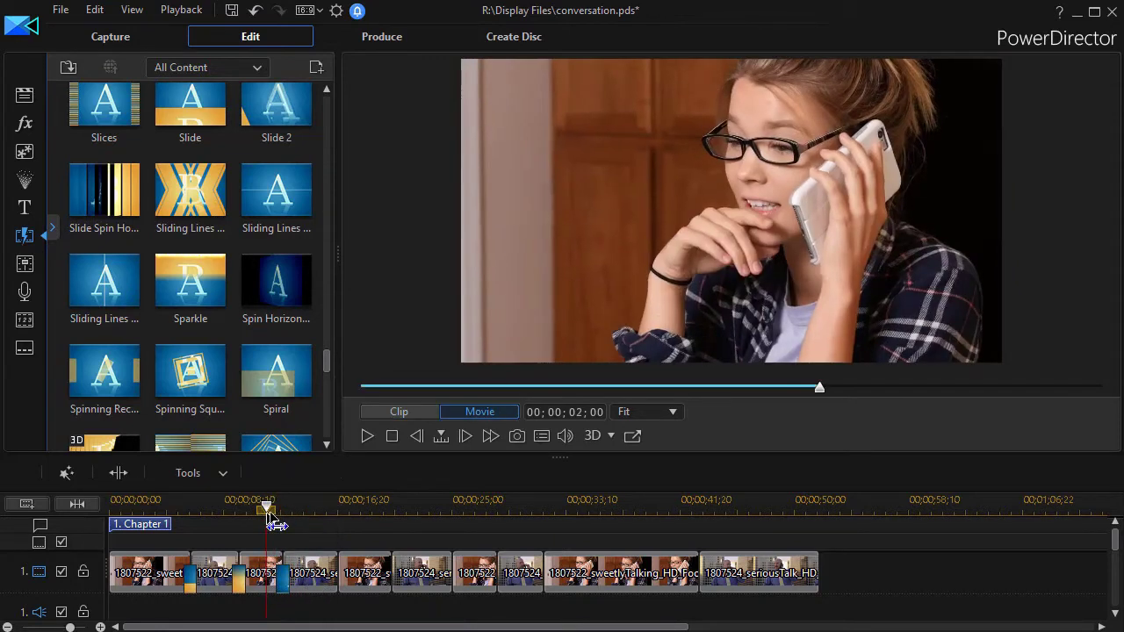
{"action": "left_click", "coordinate": [366, 436]}
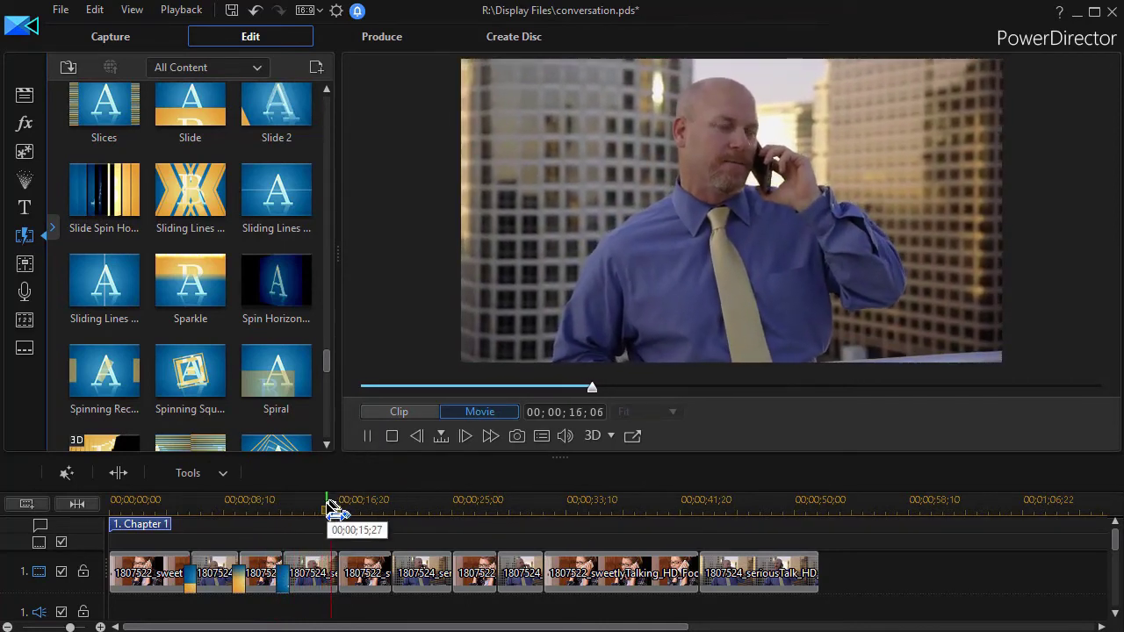
{"action": "left_click_drag", "start_coordinate": [341, 513], "coordinate": [270, 536]}
{"action": "left_click", "coordinate": [368, 436]}
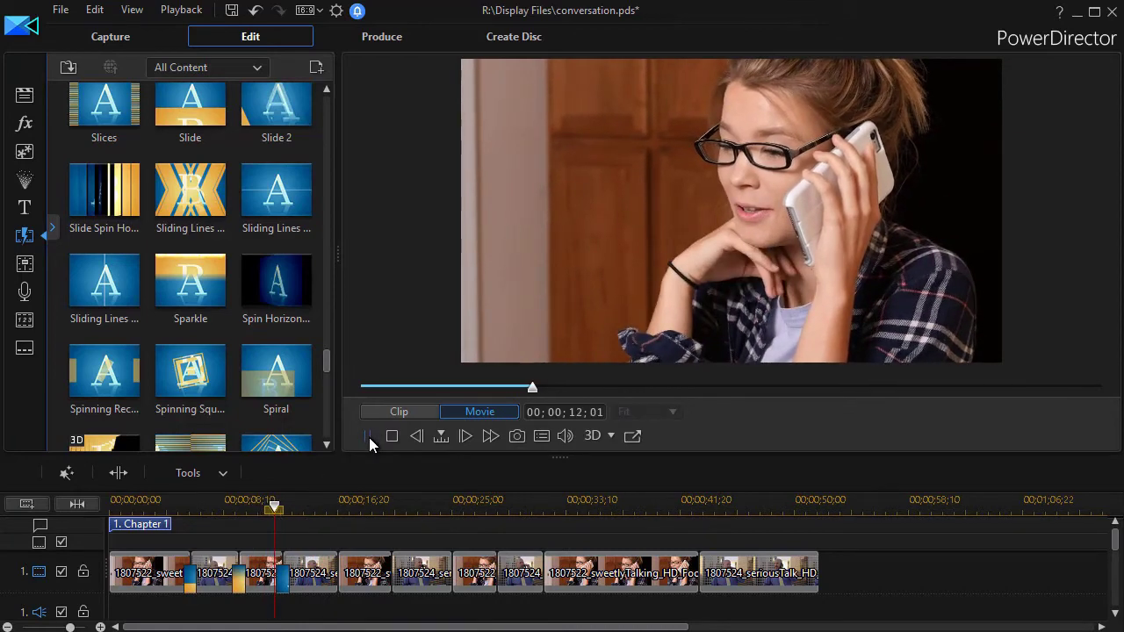
{"action": "left_click", "coordinate": [368, 436]}
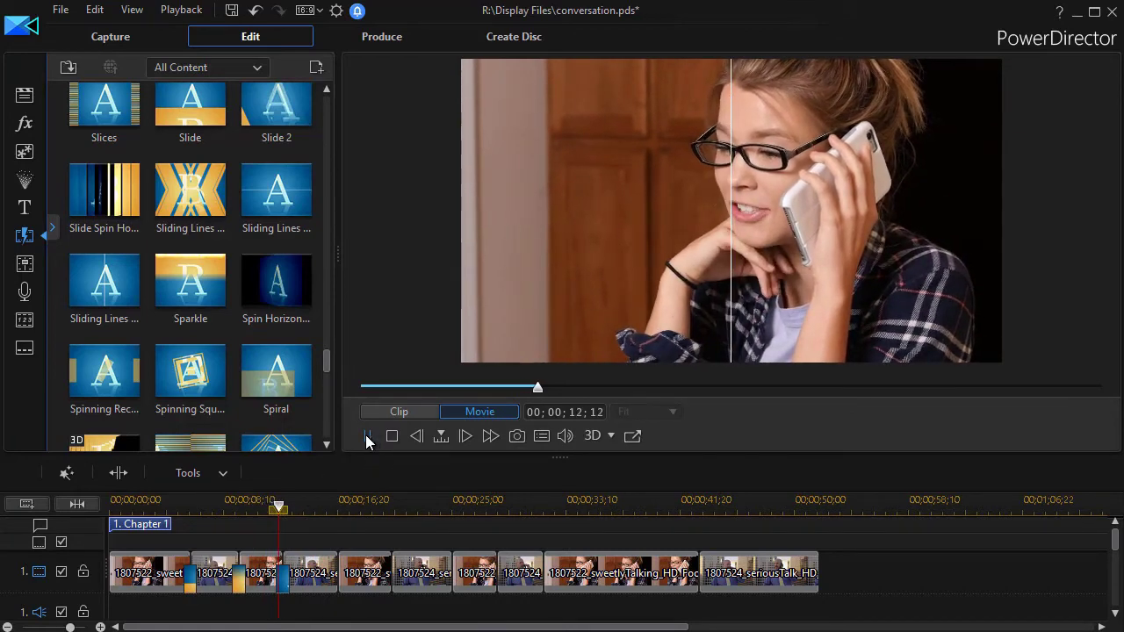
{"action": "left_click", "coordinate": [368, 436]}
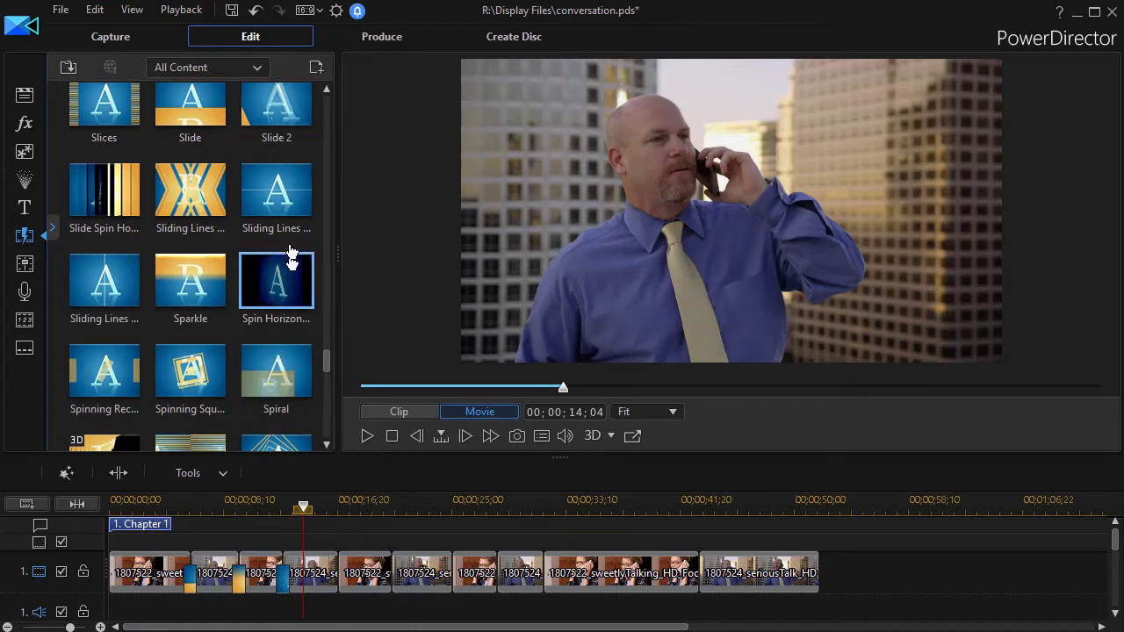
{"action": "left_click_drag", "start_coordinate": [268, 205], "coordinate": [335, 505]}
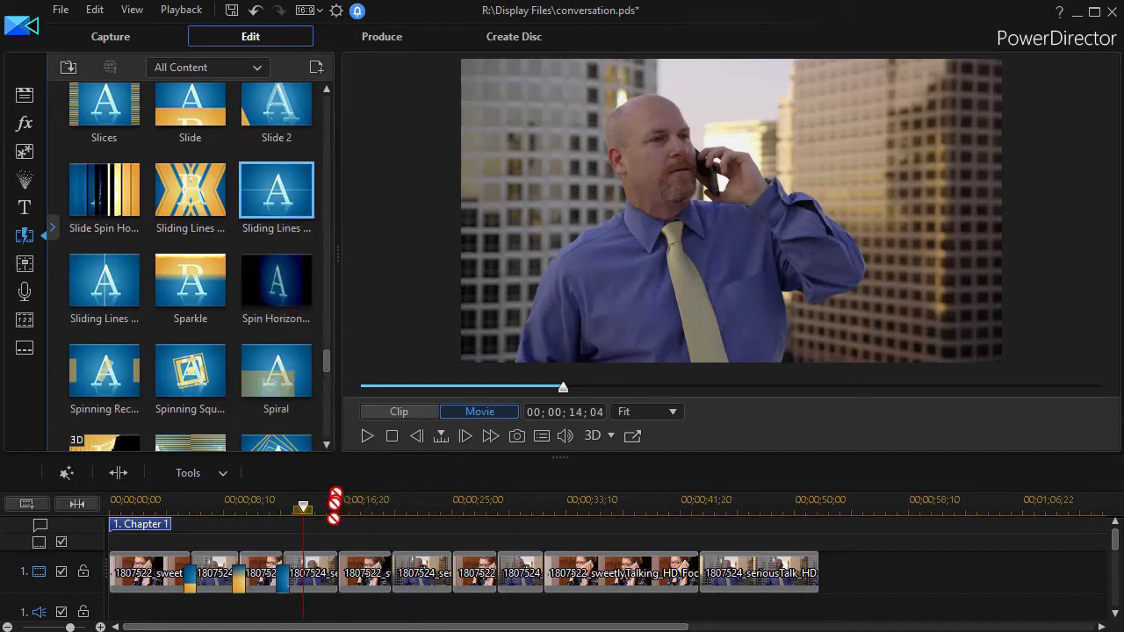
Step: Drop Sliding Lines – Horizontal between the fourth and fifth clips and preview it
{"action": "left_click_drag", "start_coordinate": [335, 566], "coordinate": [337, 570]}
{"action": "left_click", "coordinate": [338, 571]}
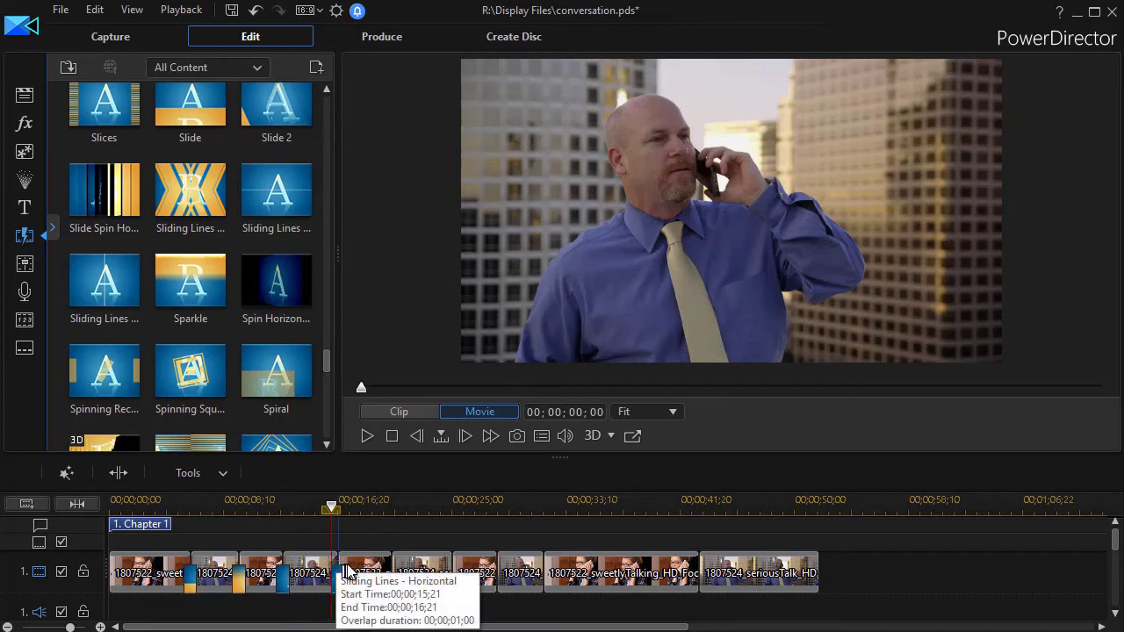
{"action": "left_click_drag", "start_coordinate": [336, 518], "coordinate": [325, 509]}
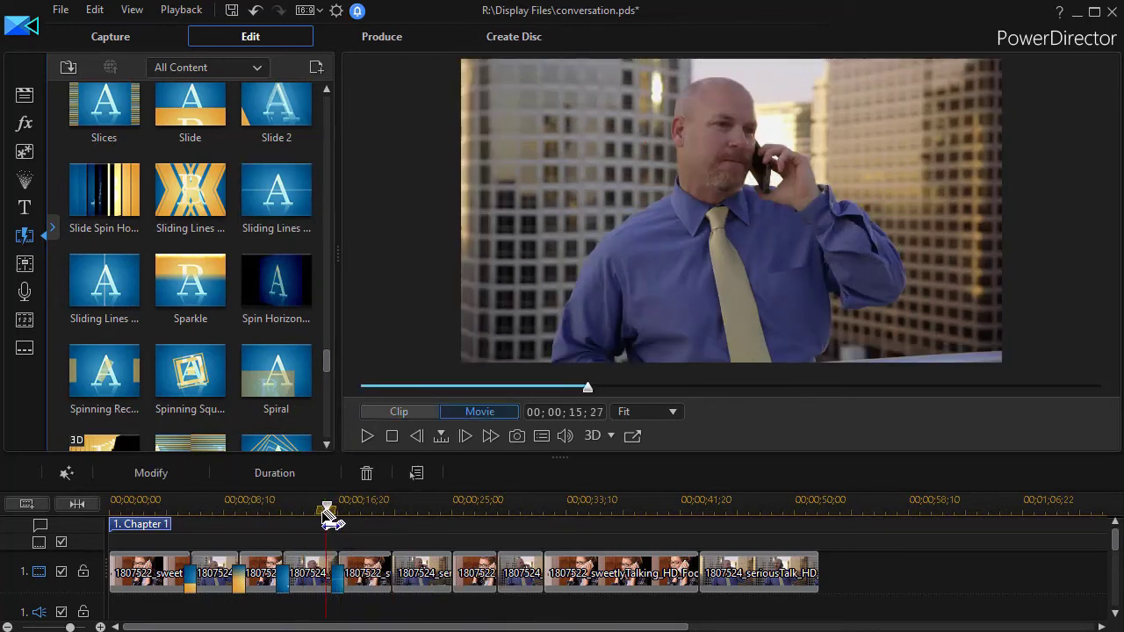
{"action": "left_click", "coordinate": [369, 439]}
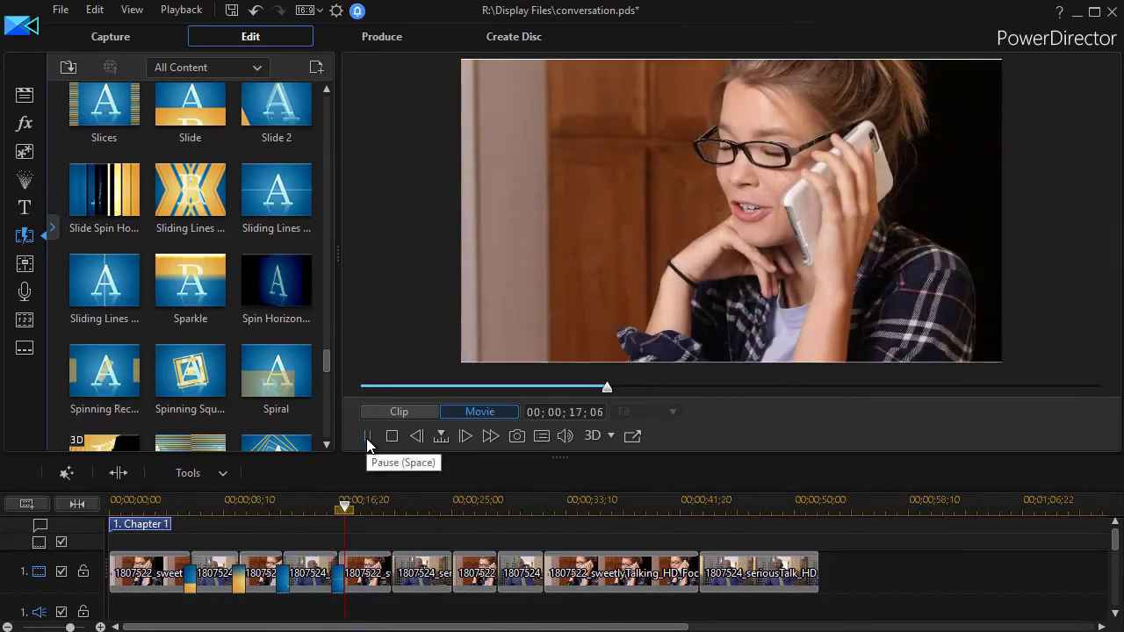
{"action": "left_click", "coordinate": [366, 439]}
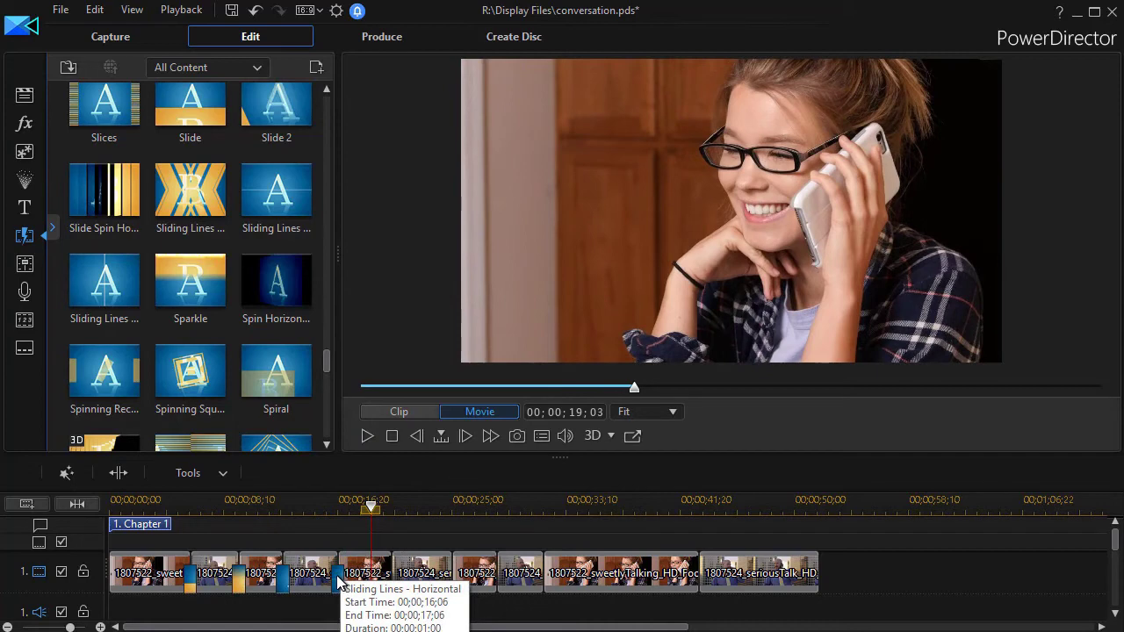
Step: Lengthen the Sliding Lines – Horizontal transition to 00;00;05;00
{"action": "double_click", "coordinate": [338, 581]}
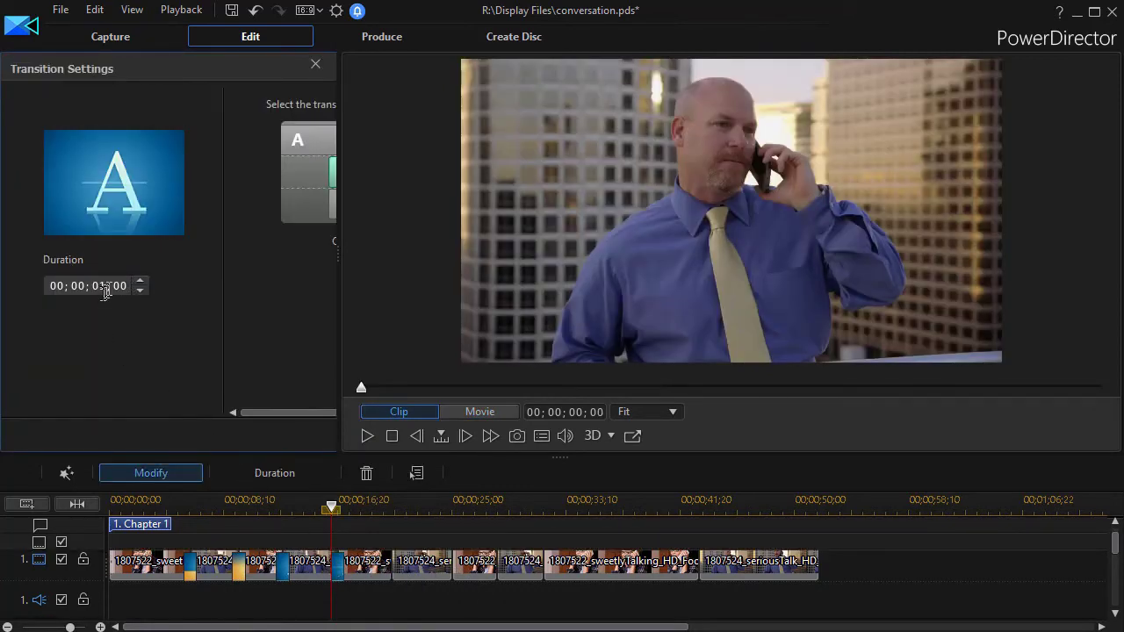
{"action": "left_click", "coordinate": [139, 281]}
{"action": "left_click", "coordinate": [139, 281]}
{"action": "left_click", "coordinate": [139, 281]}
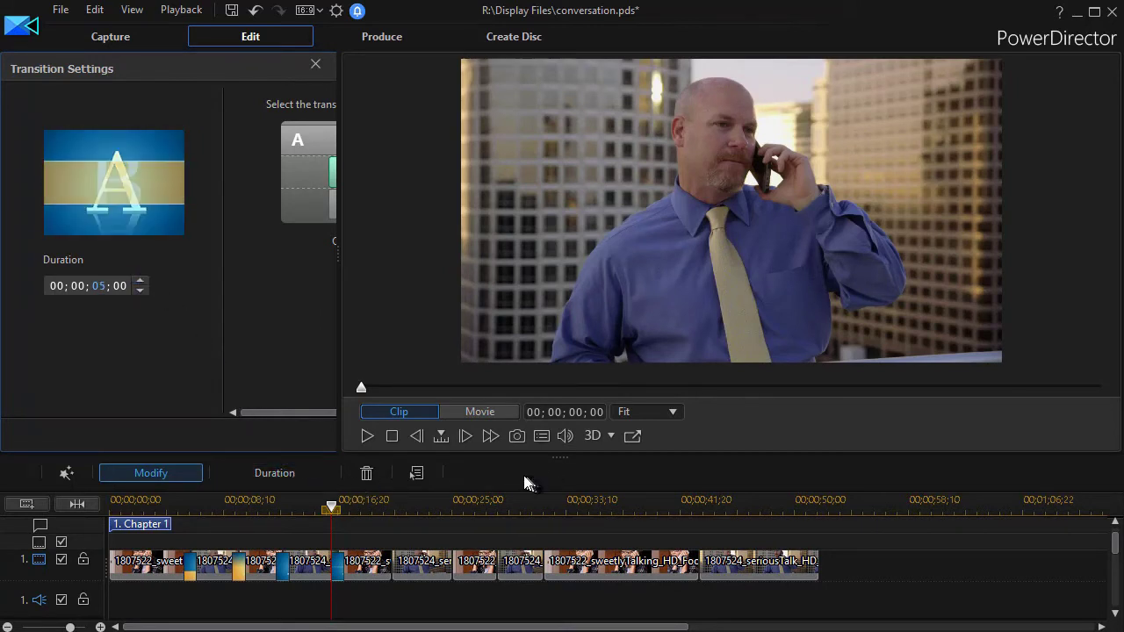
{"action": "left_click", "coordinate": [421, 534]}
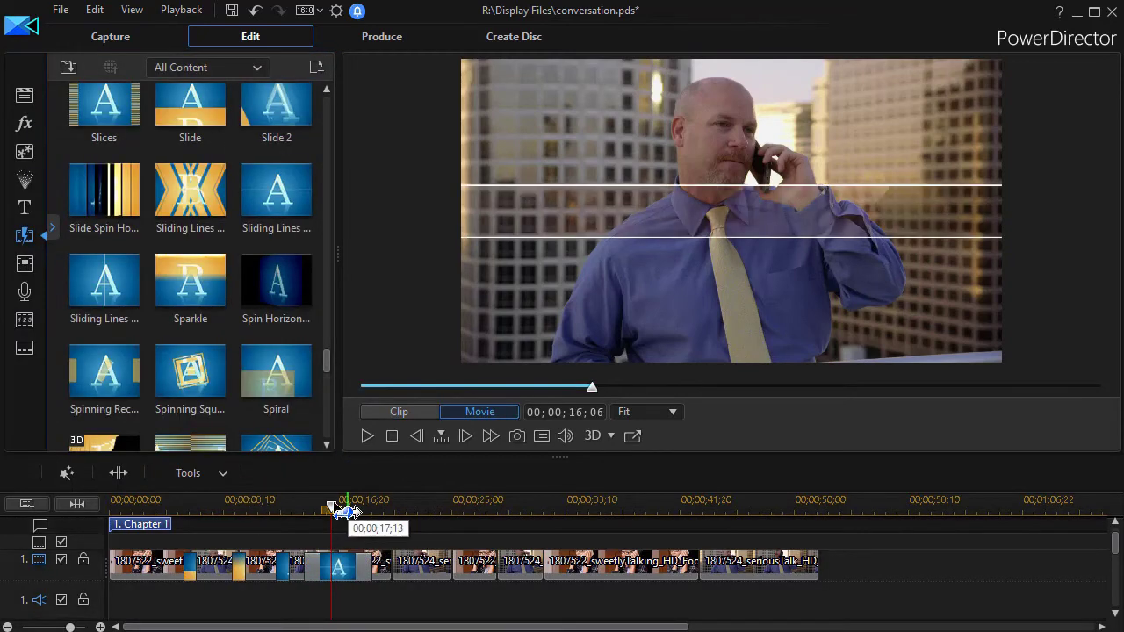
{"action": "left_click_drag", "start_coordinate": [298, 518], "coordinate": [294, 518]}
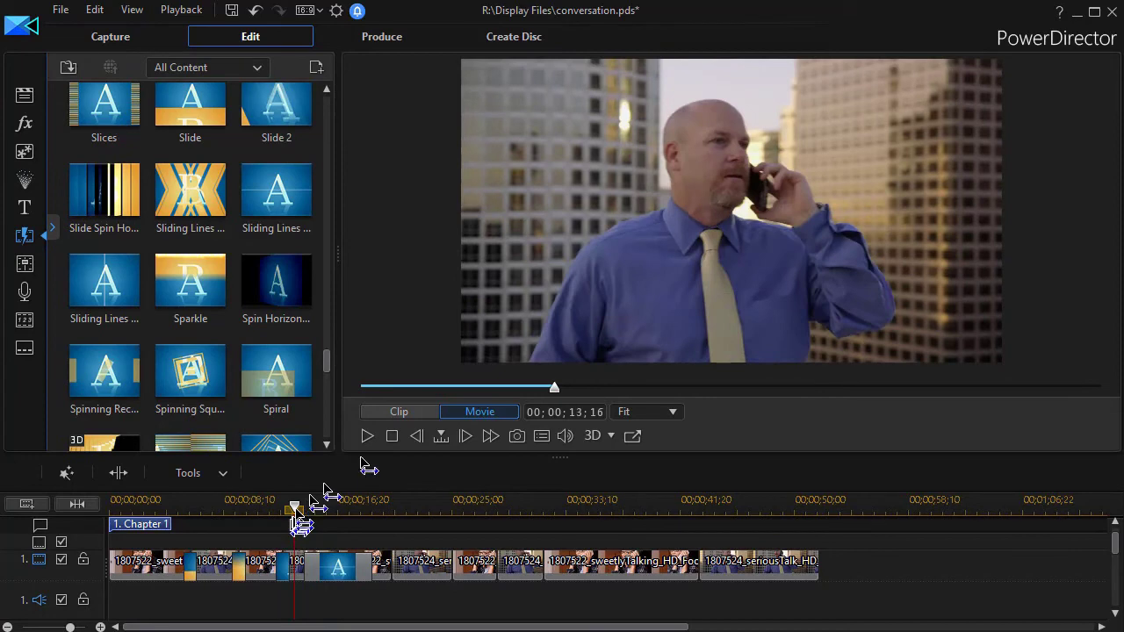
{"action": "left_click", "coordinate": [366, 437]}
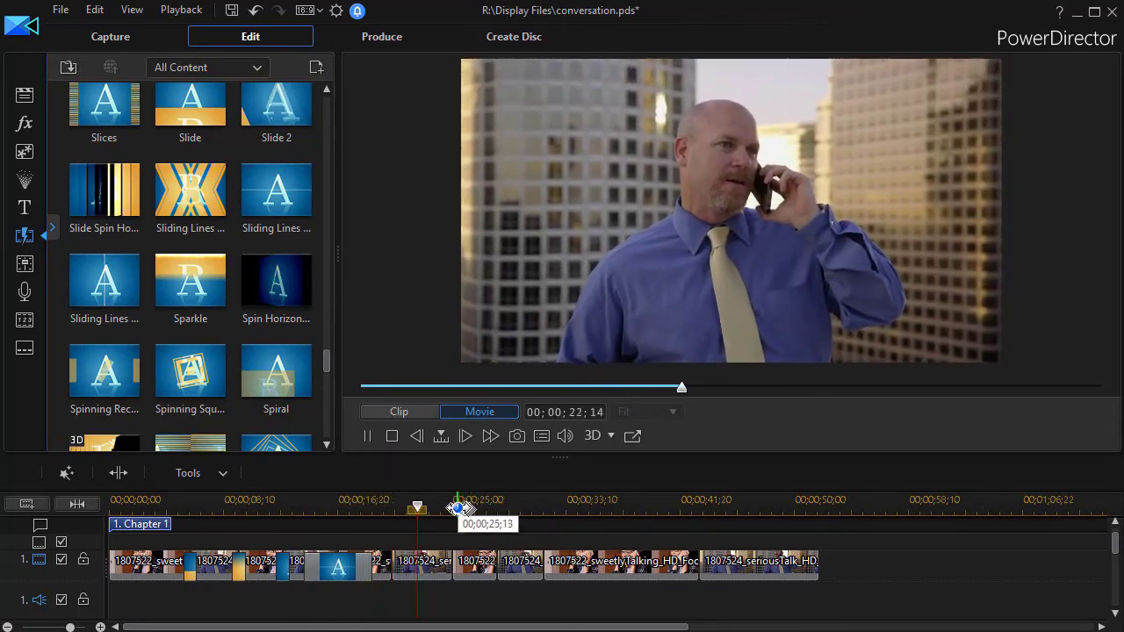
{"action": "left_click", "coordinate": [371, 439]}
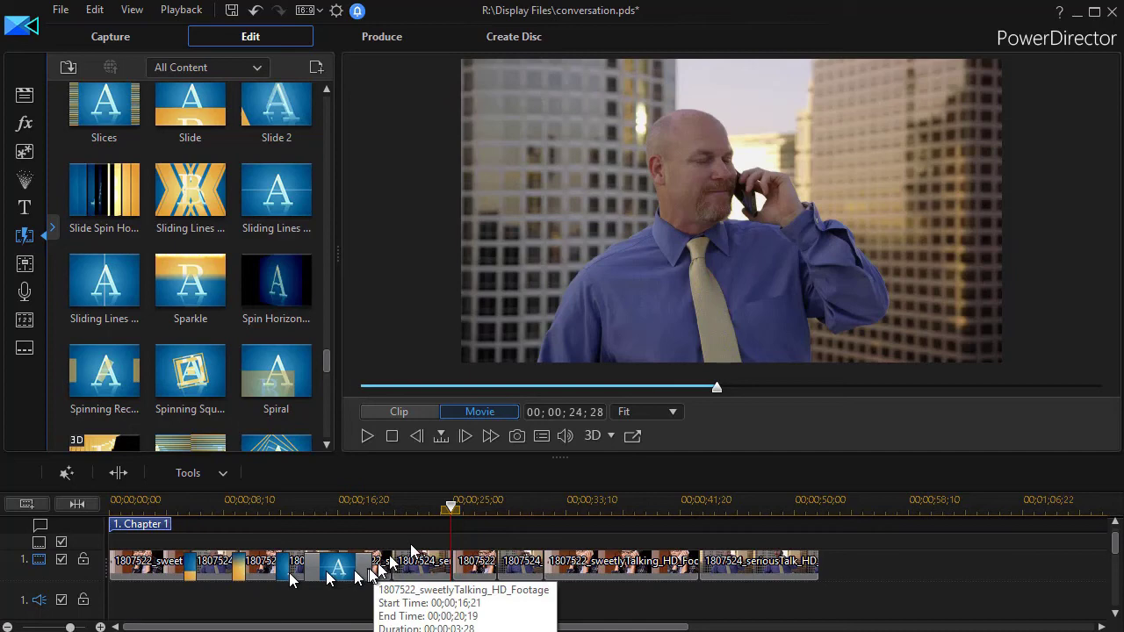
{"action": "left_click_drag", "start_coordinate": [439, 518], "coordinate": [381, 525]}
{"action": "left_click", "coordinate": [368, 436]}
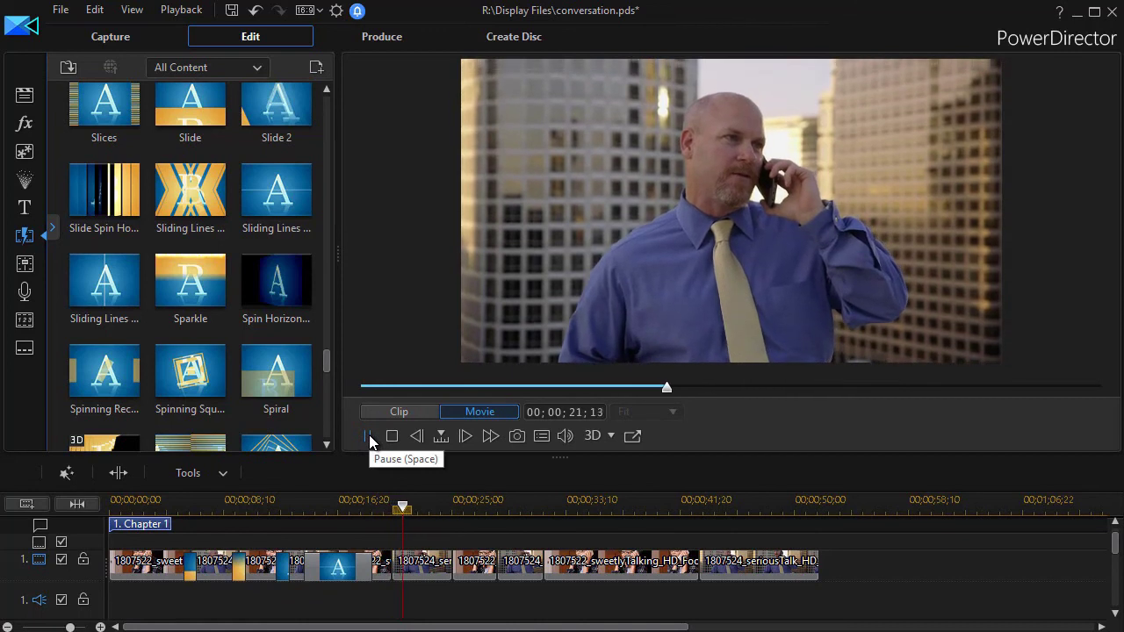